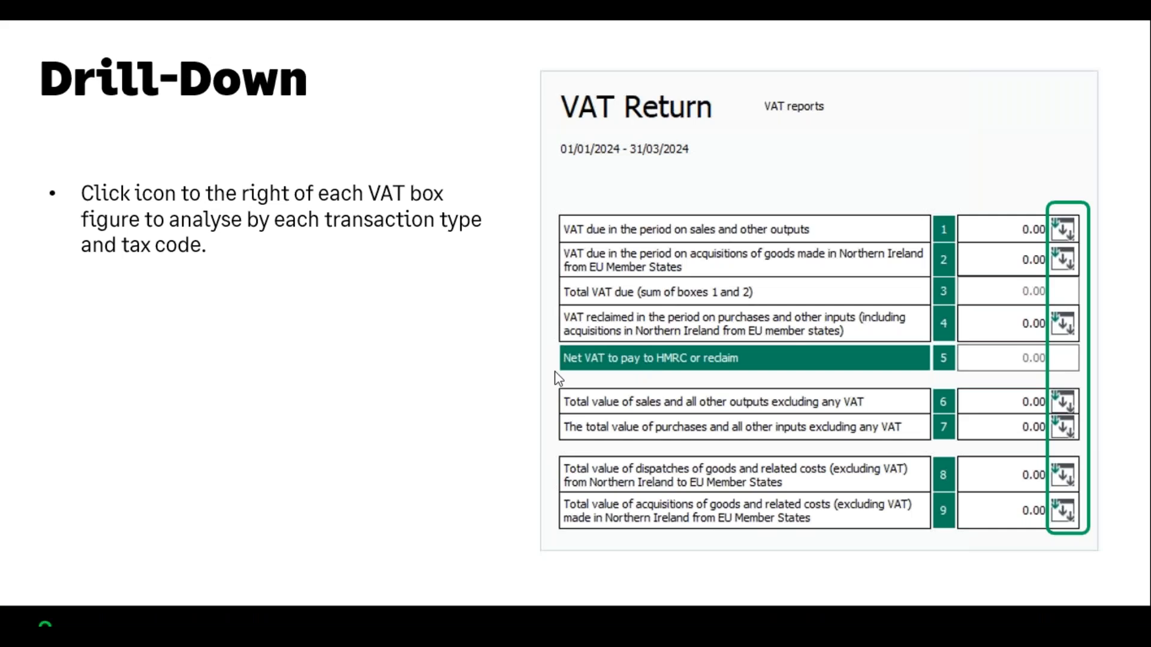
{"action": "key", "text": "Left"}
{"action": "left_click", "coordinate": [290, 419]}
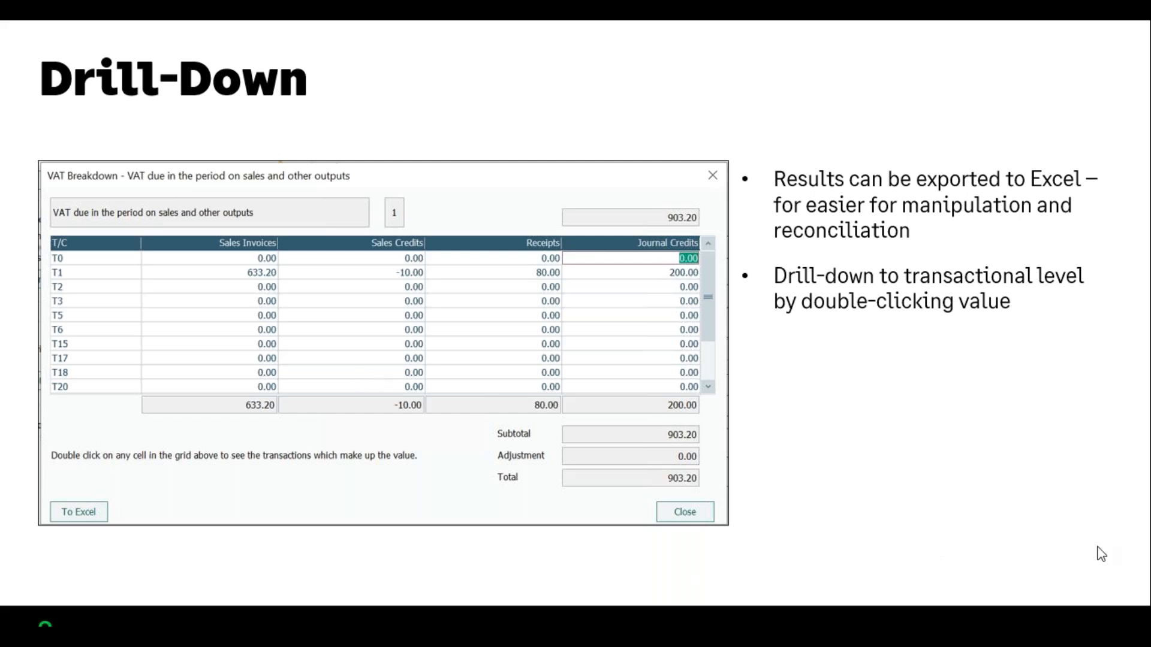
Step: Switch to Sage 50 Accounts and calculate the VAT Return for October to December 2024, including the earlier unreconciled transaction
{"action": "key", "text": "alt+Tab"}
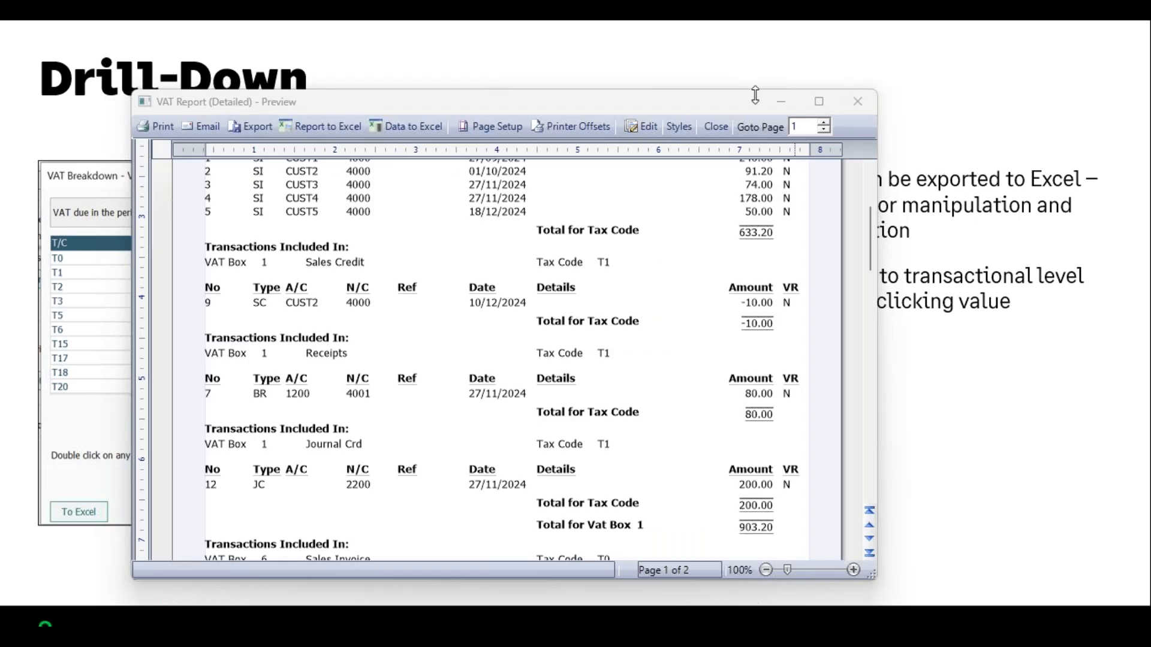
{"action": "left_click", "coordinate": [781, 102]}
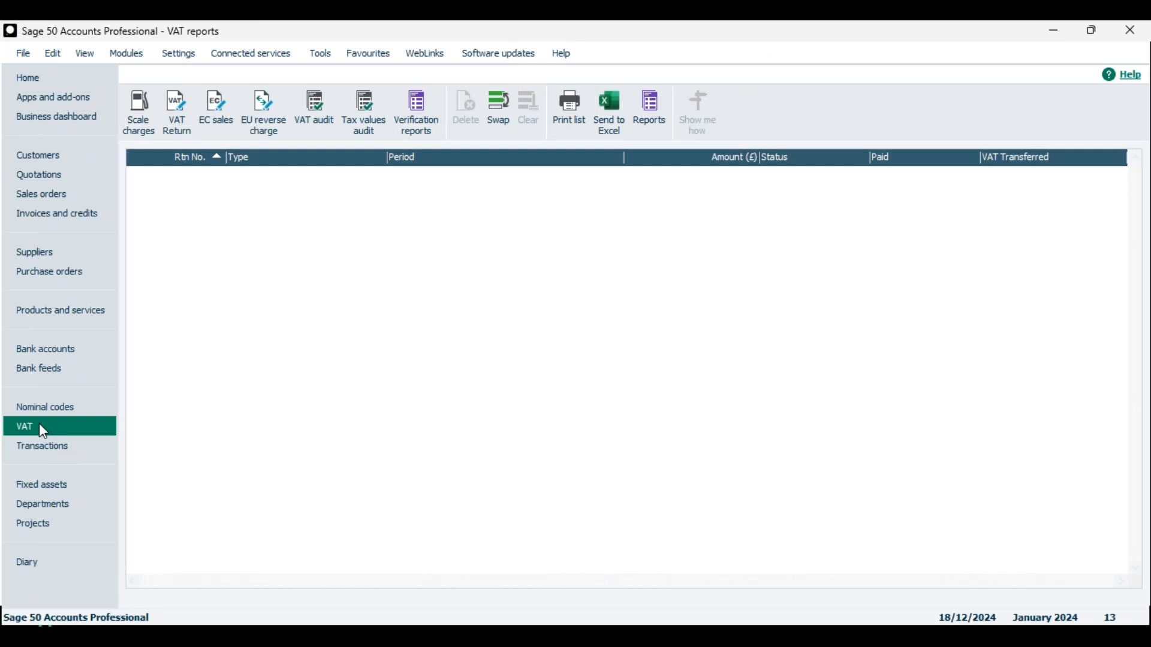
{"action": "left_click", "coordinate": [177, 133]}
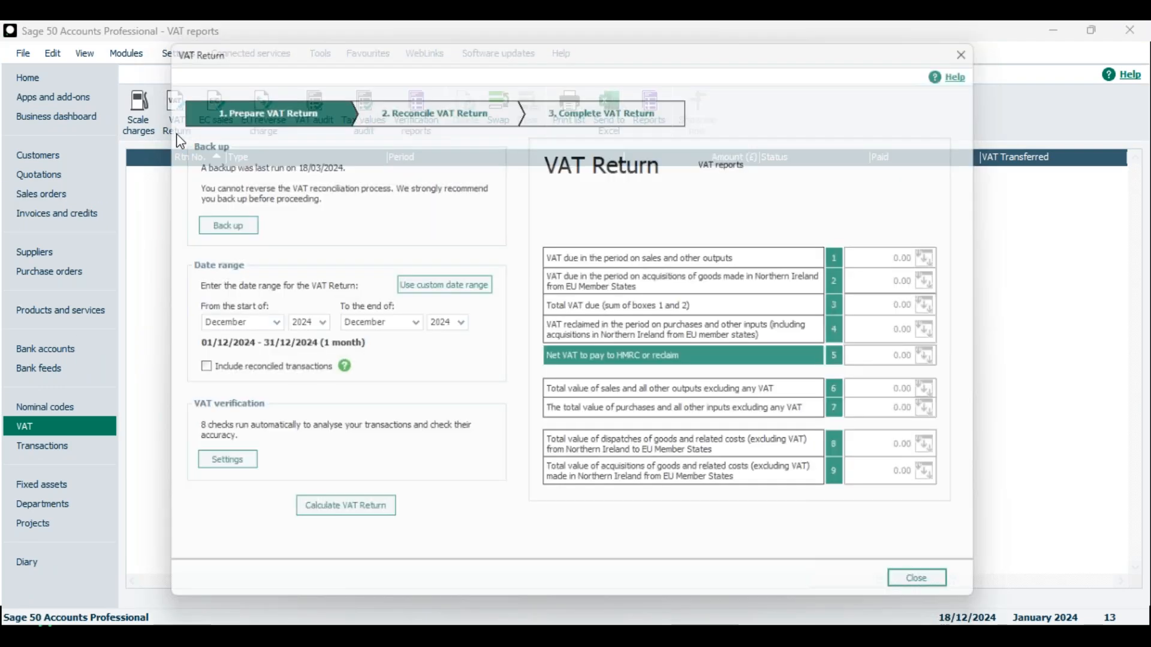
{"action": "left_click", "coordinate": [260, 324]}
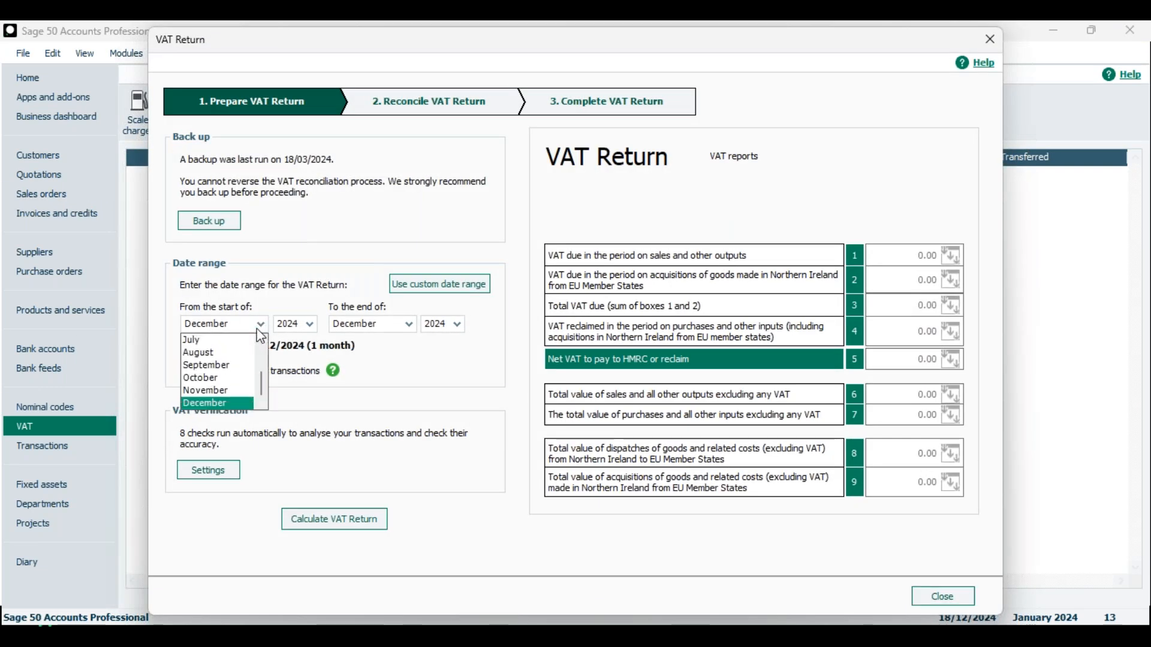
{"action": "left_click", "coordinate": [228, 384]}
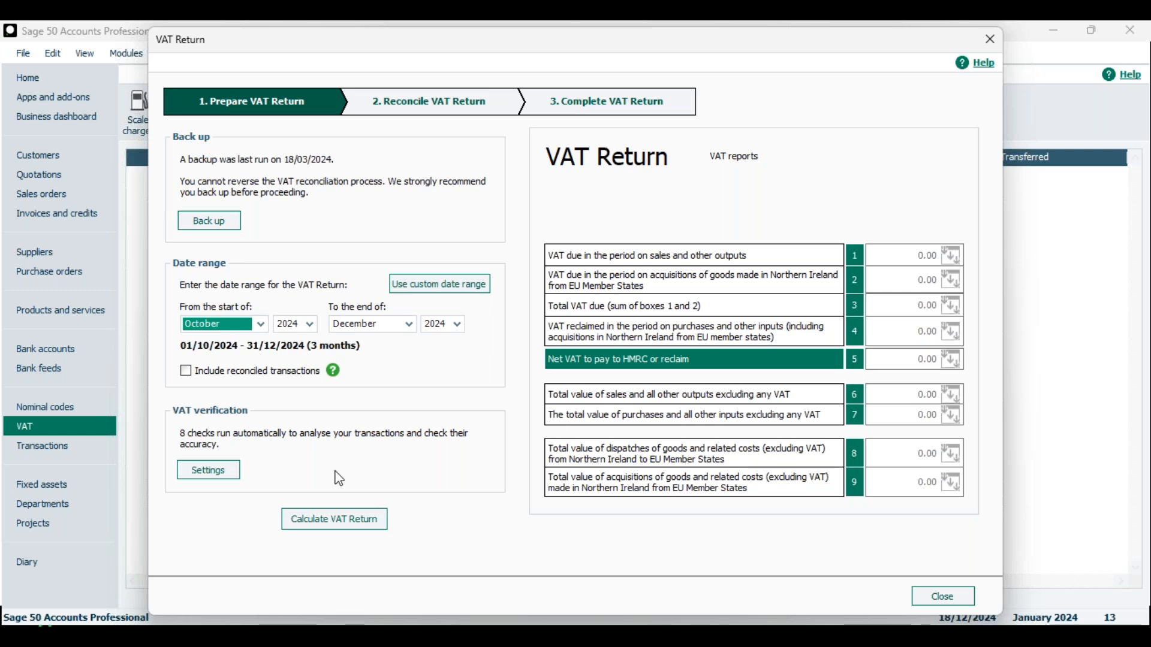
{"action": "left_click", "coordinate": [369, 527]}
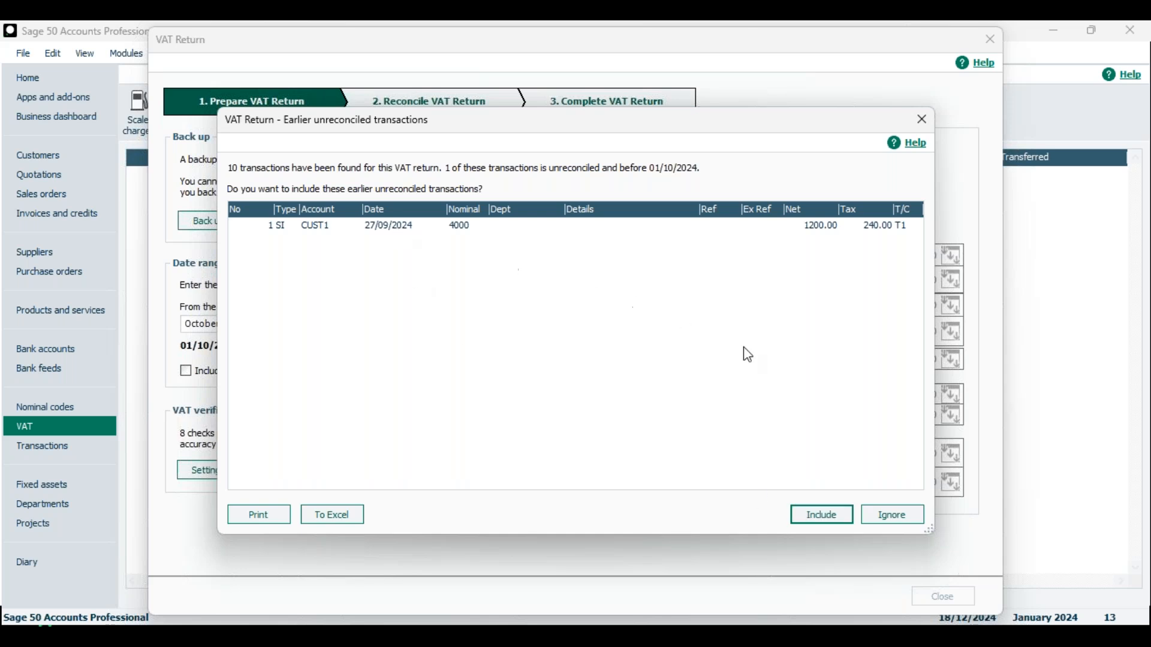
{"action": "left_click", "coordinate": [842, 526]}
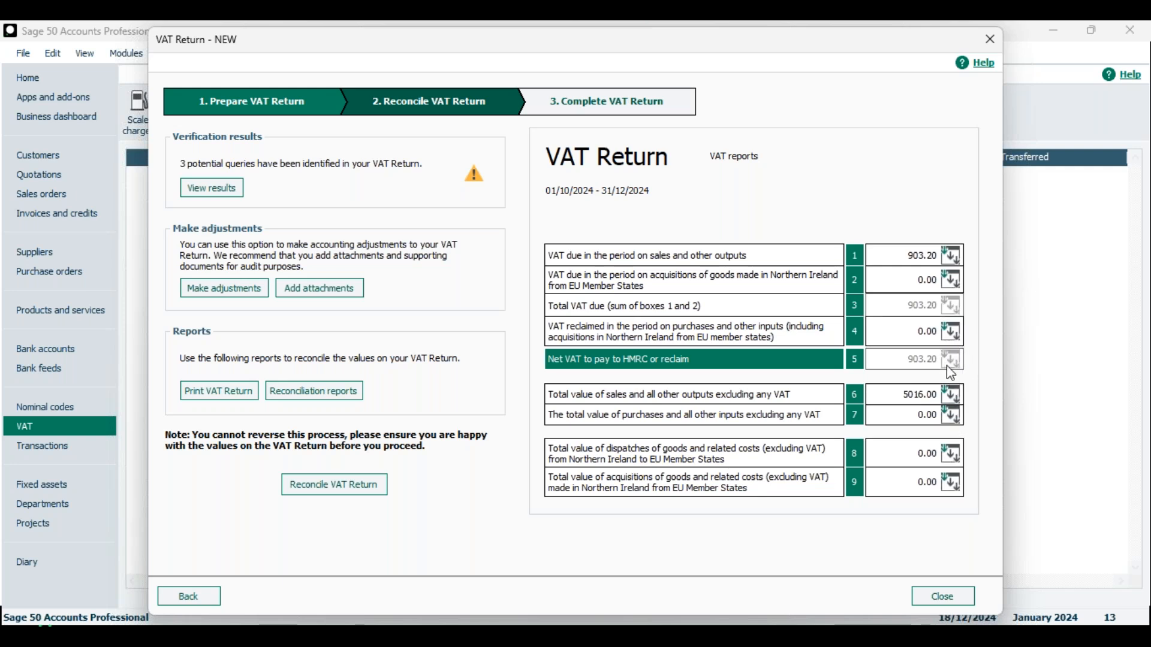
Step: Examine the box 1 breakdown of VAT due on sales and other outputs by tax code and transaction type
{"action": "left_click", "coordinate": [953, 259]}
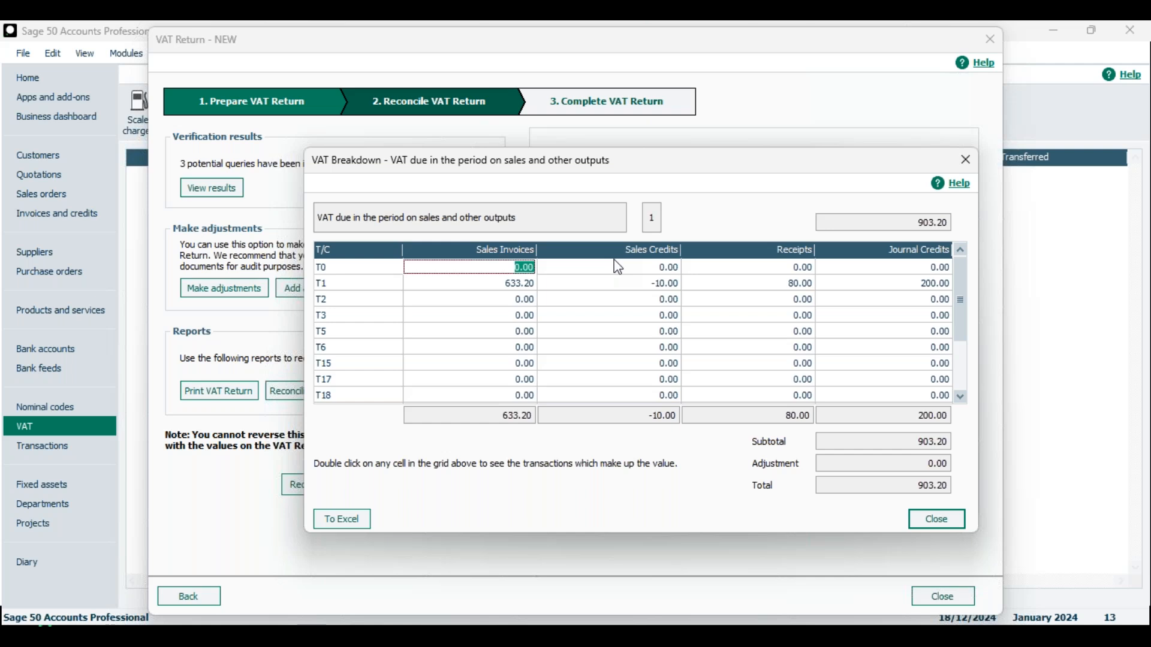
{"action": "left_click", "coordinate": [965, 160]}
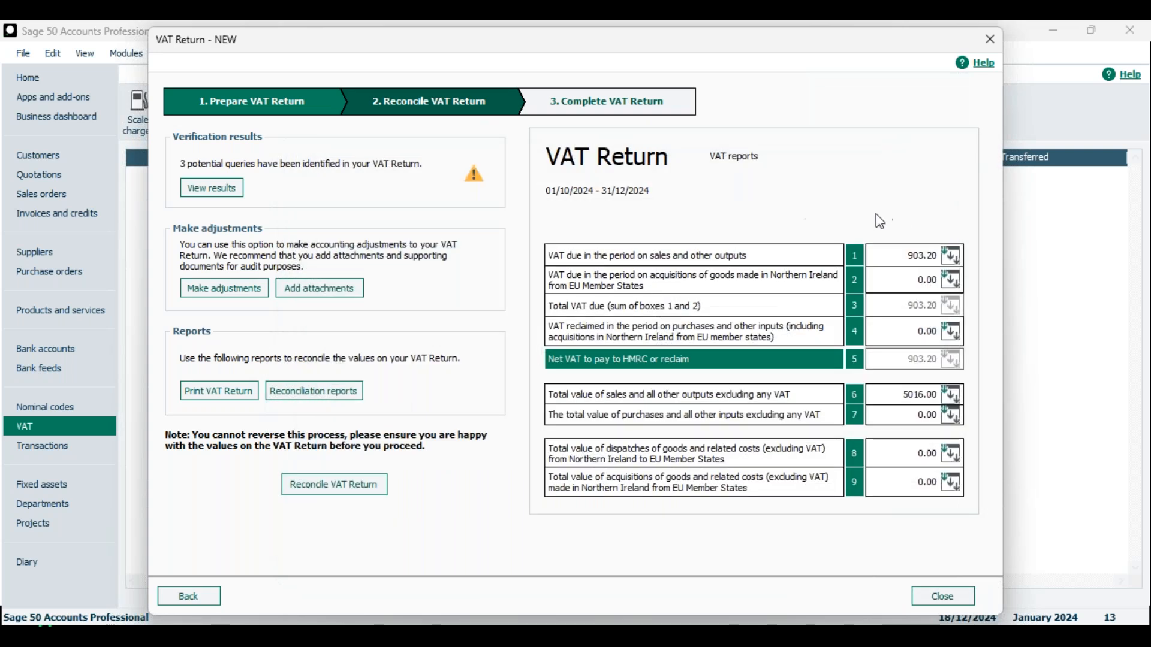
{"action": "left_click", "coordinate": [952, 258]}
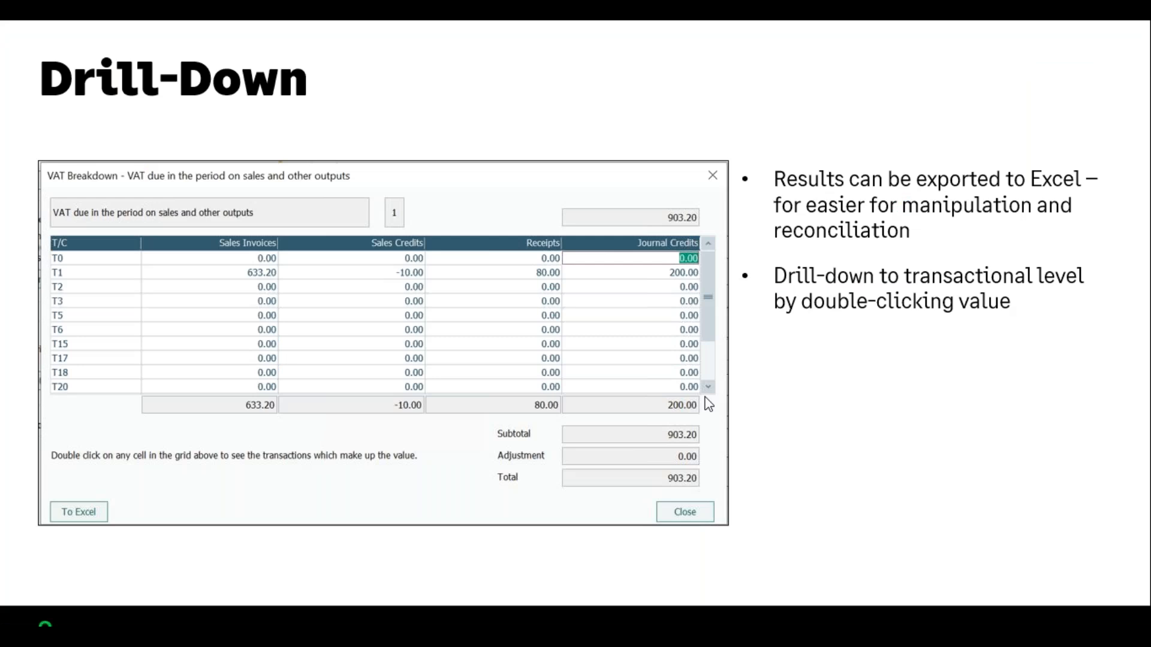
{"action": "left_click", "coordinate": [670, 419]}
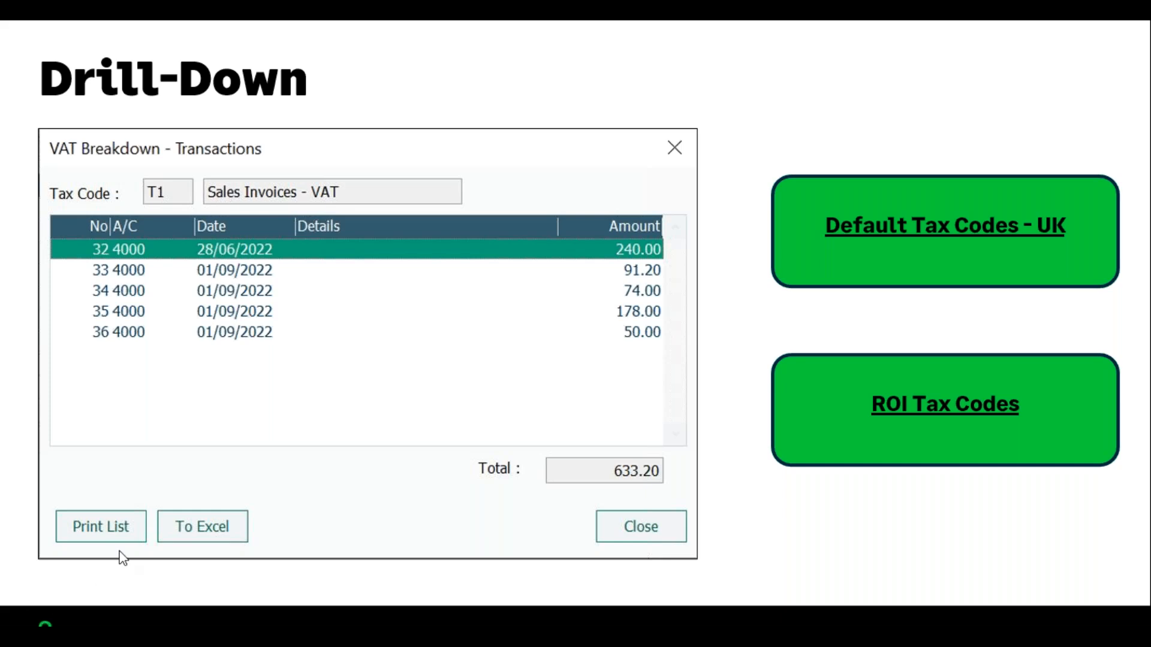
{"action": "left_click", "coordinate": [467, 491]}
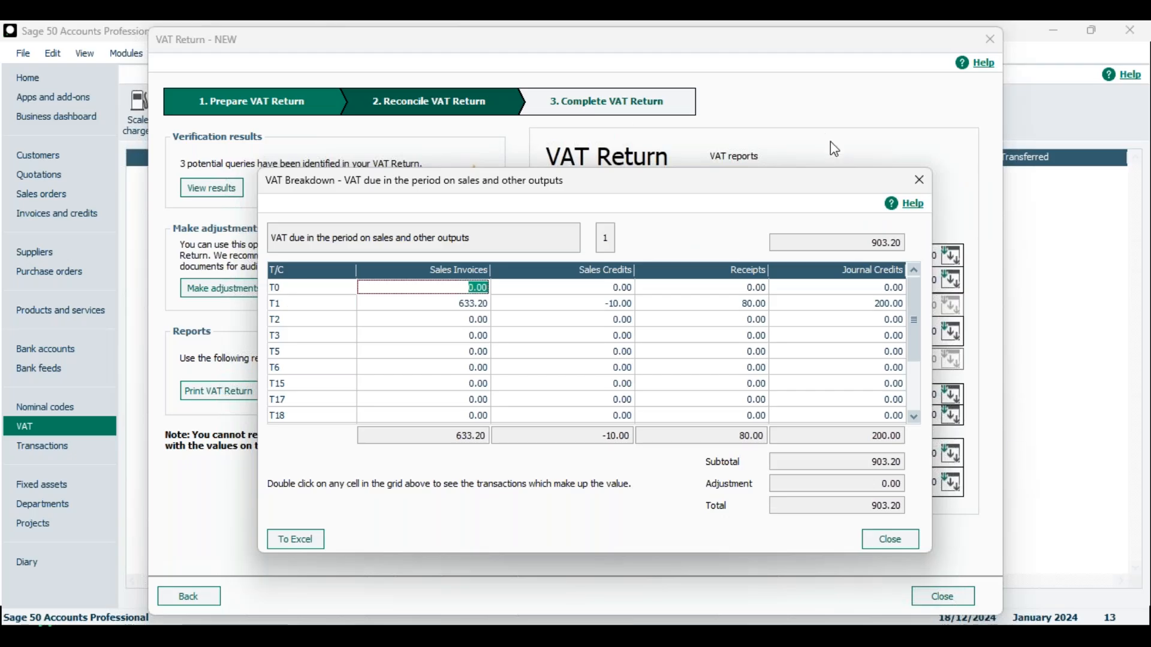
Step: Close the VAT breakdown, then preview the Detailed VAT Return report and look through its transactions
{"action": "left_click", "coordinate": [917, 182]}
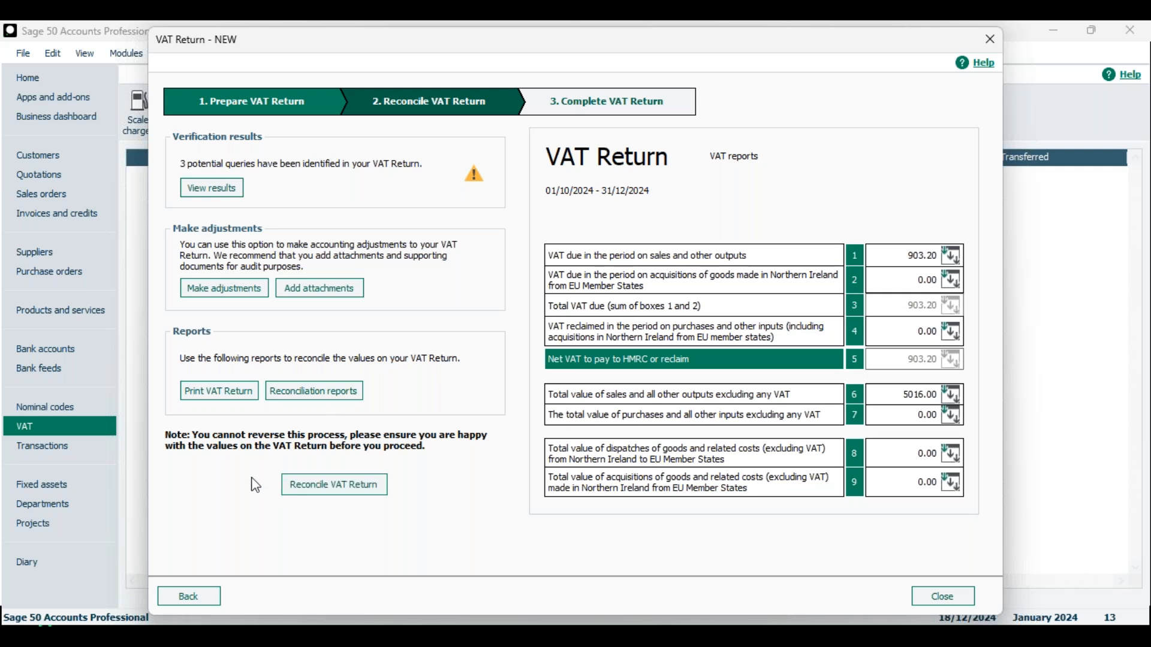
{"action": "left_click", "coordinate": [253, 398]}
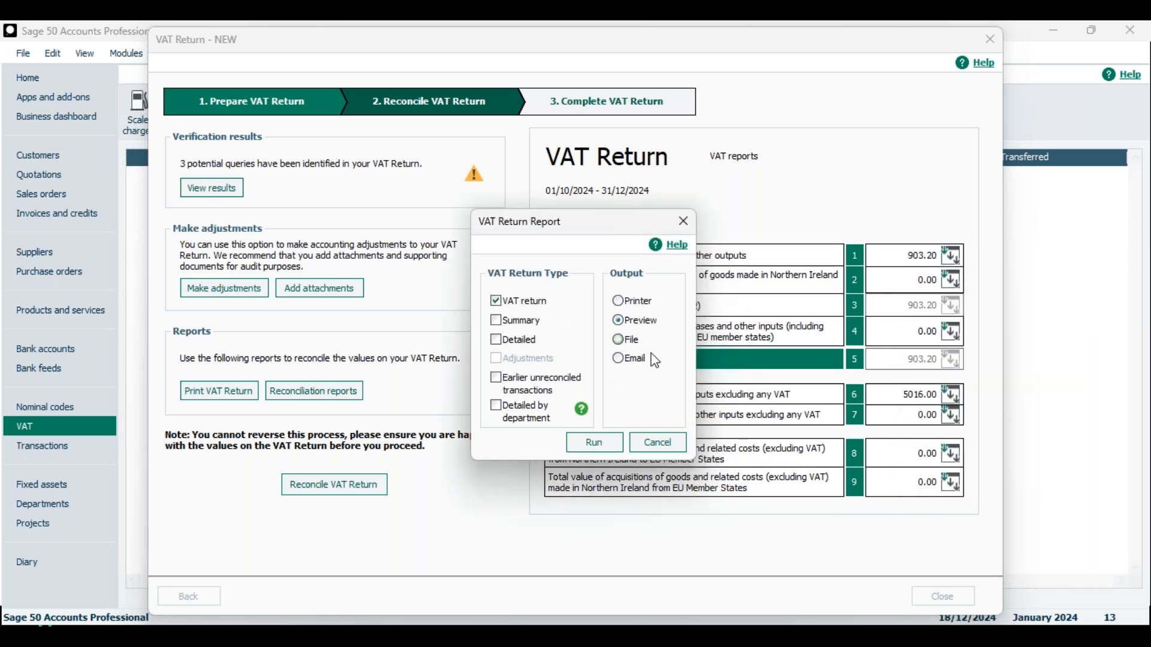
{"action": "left_click", "coordinate": [496, 340]}
{"action": "left_click", "coordinate": [584, 447]}
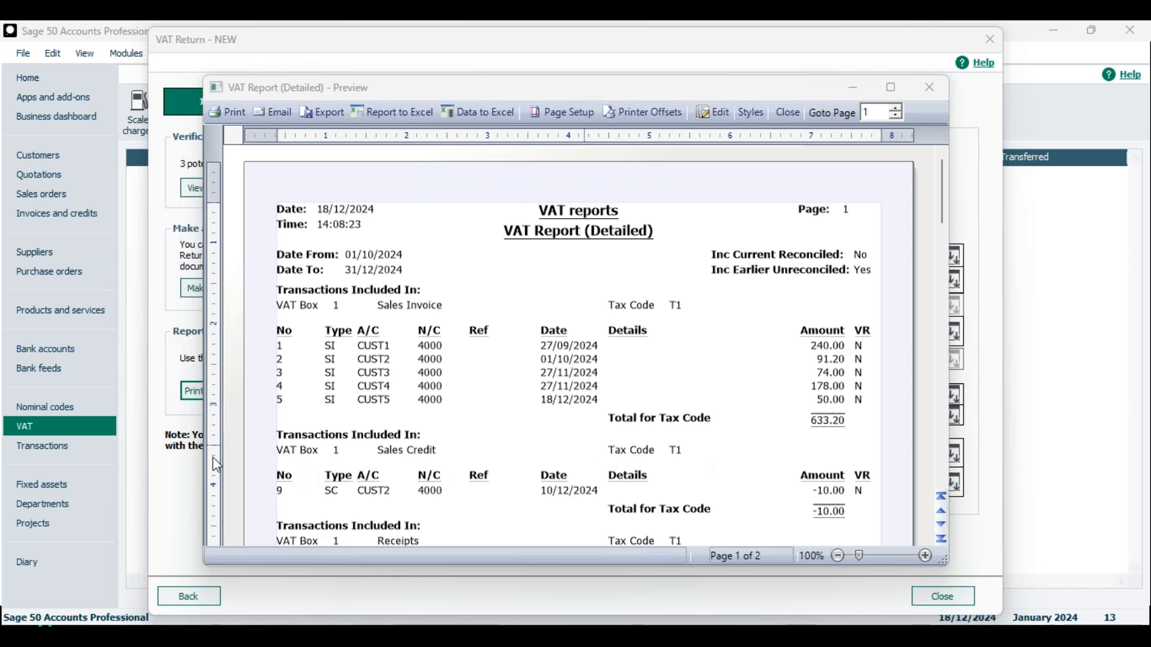
{"action": "scroll", "coordinate": [310, 472], "scroll_direction": "down", "scroll_amount": 3}
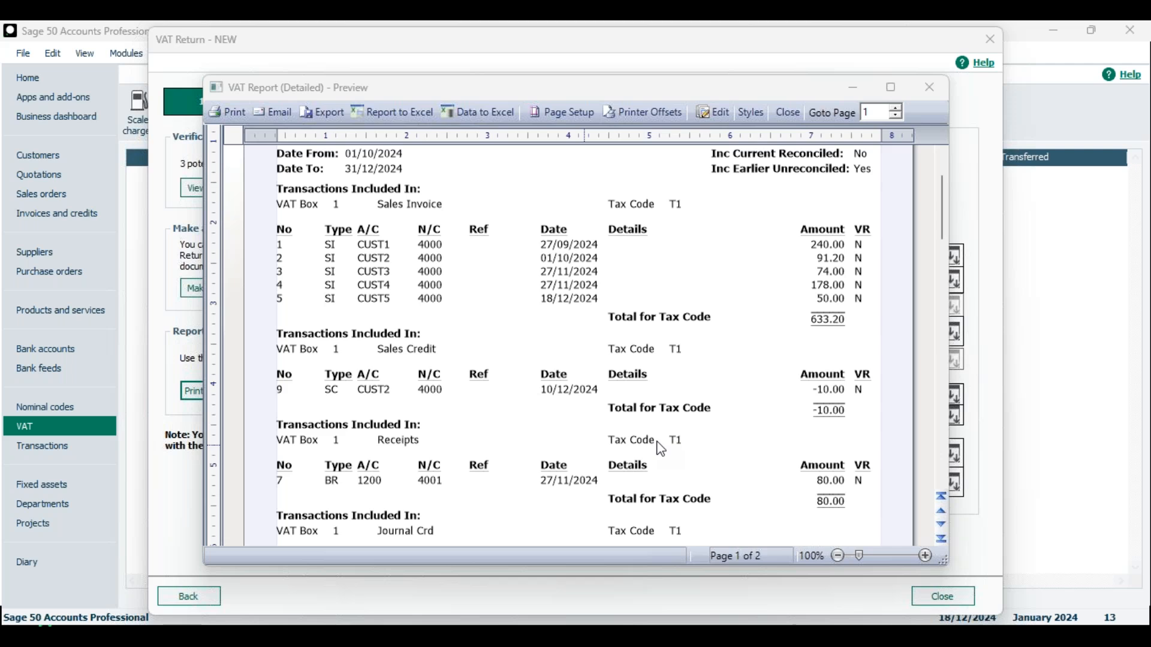
{"action": "scroll", "coordinate": [719, 432], "scroll_direction": "down", "scroll_amount": 3}
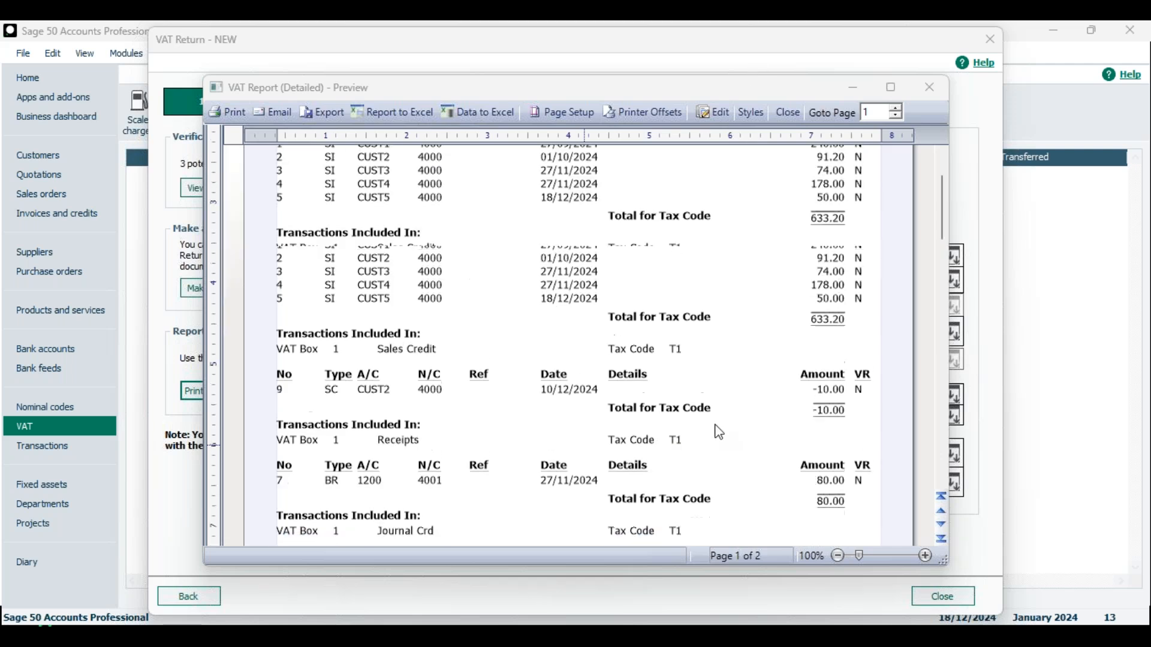
{"action": "scroll", "coordinate": [719, 432], "scroll_direction": "up", "scroll_amount": 6}
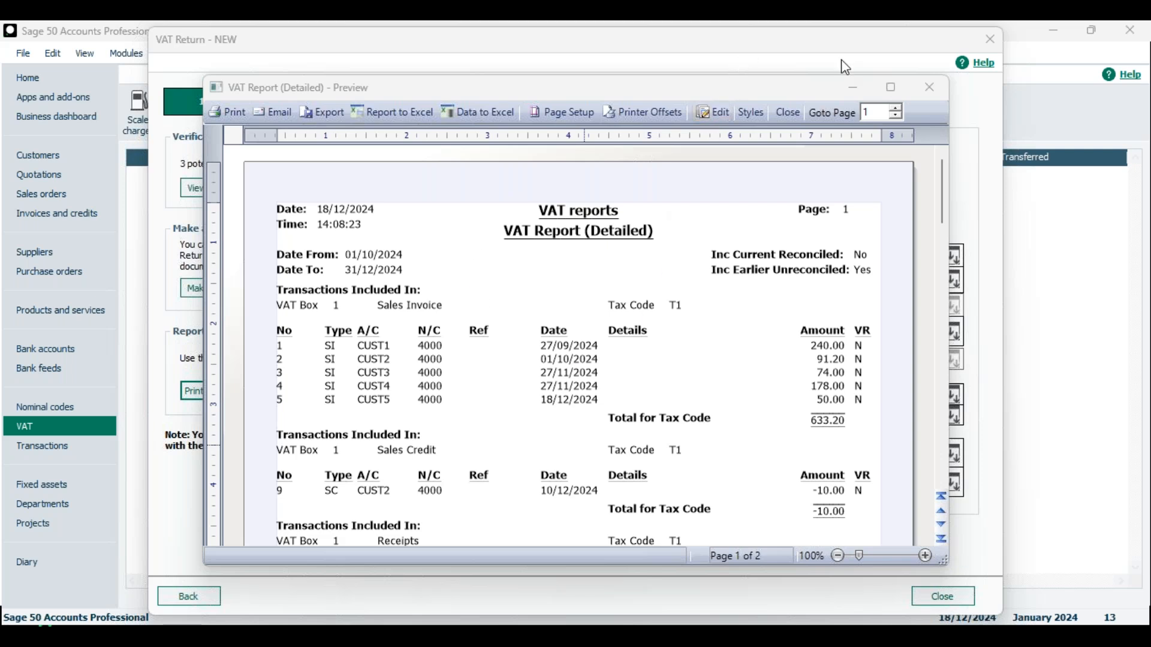
{"action": "left_click", "coordinate": [859, 93]}
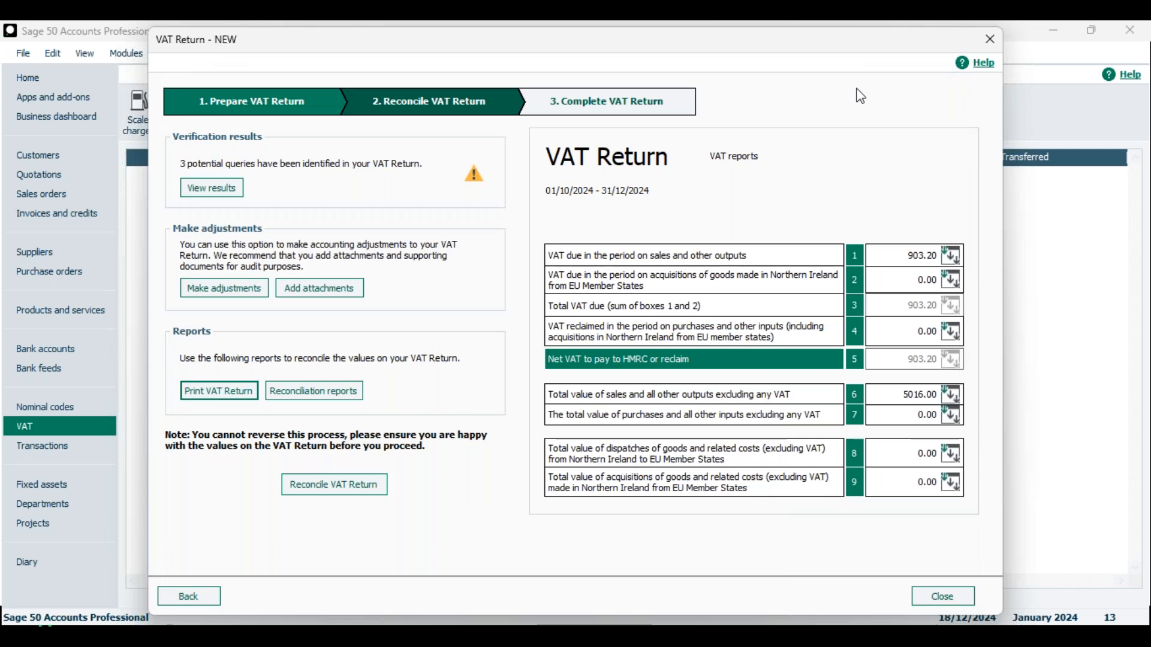
Step: Open the reconciliation reports and expand the Standard VAT report group
{"action": "left_click", "coordinate": [344, 398]}
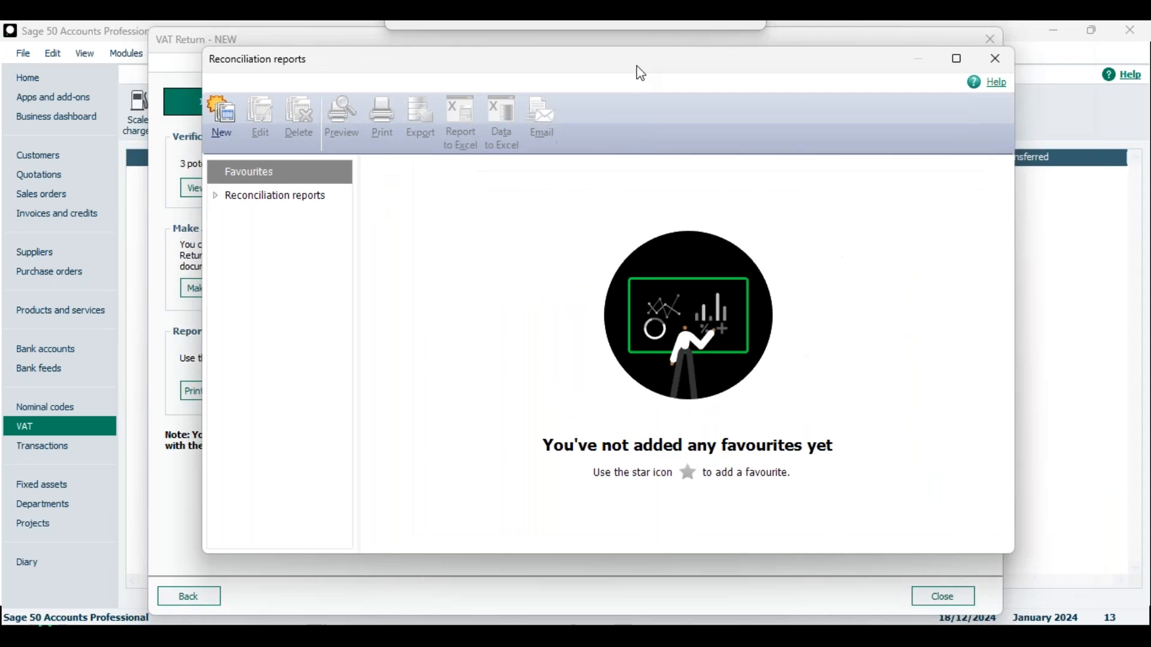
{"action": "left_click", "coordinate": [186, 197]}
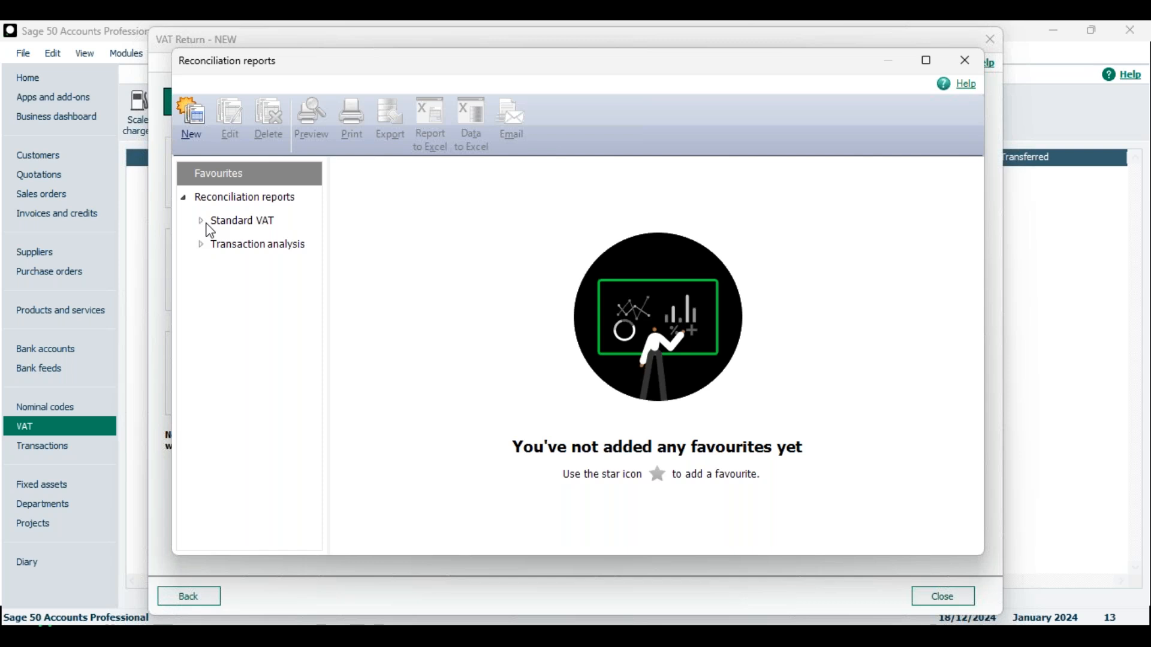
{"action": "left_click", "coordinate": [202, 221]}
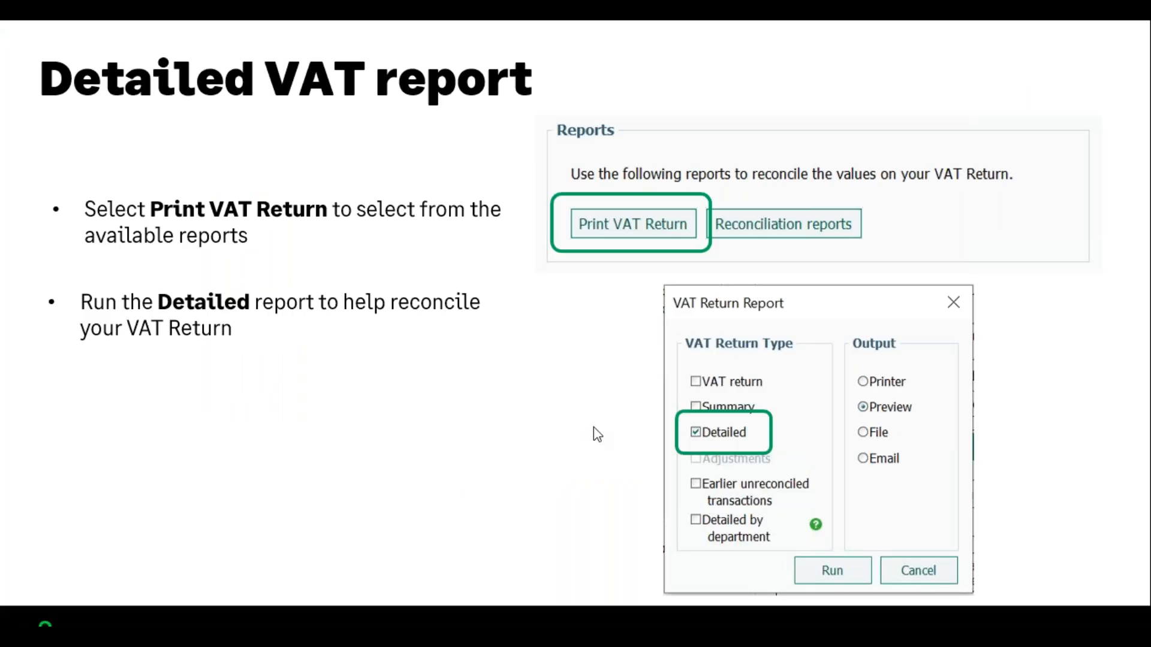
{"action": "left_click", "coordinate": [594, 426]}
{"action": "left_click", "coordinate": [593, 427]}
{"action": "left_click", "coordinate": [593, 427]}
{"action": "left_click", "coordinate": [594, 427]}
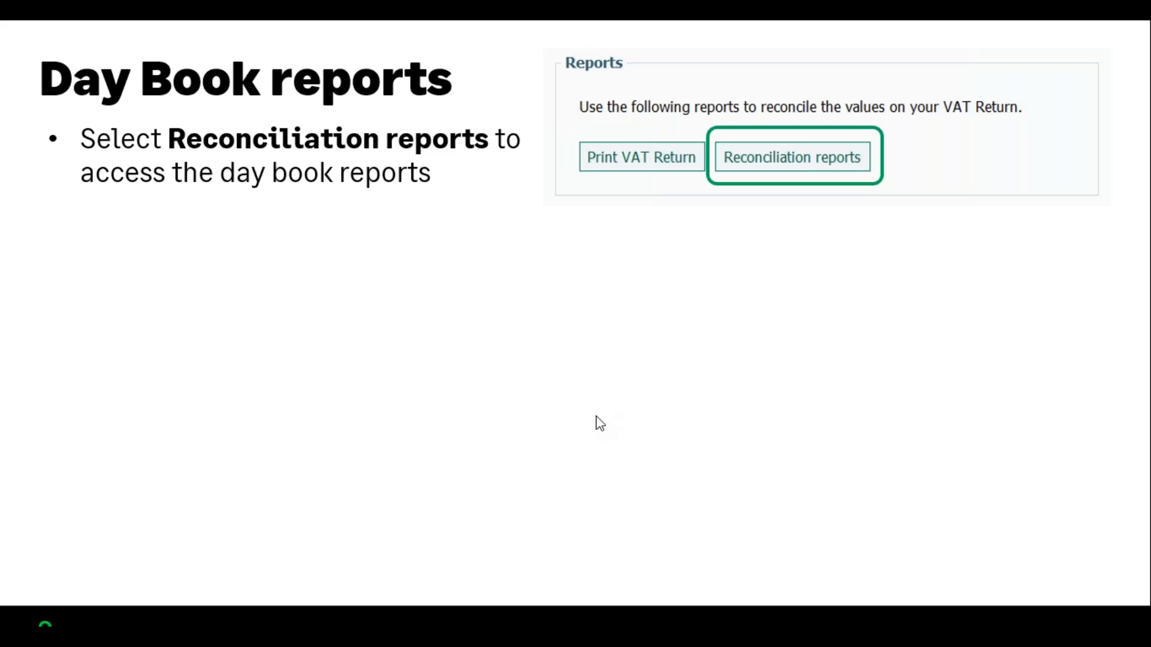
{"action": "left_click", "coordinate": [600, 423]}
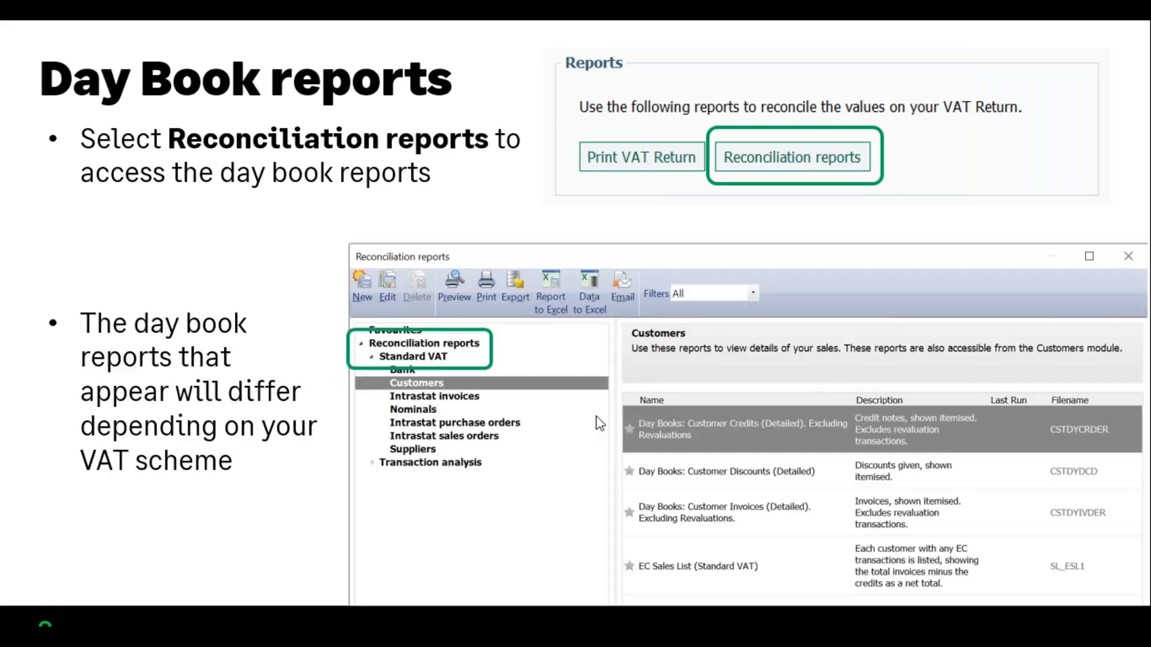
{"action": "left_click", "coordinate": [394, 491]}
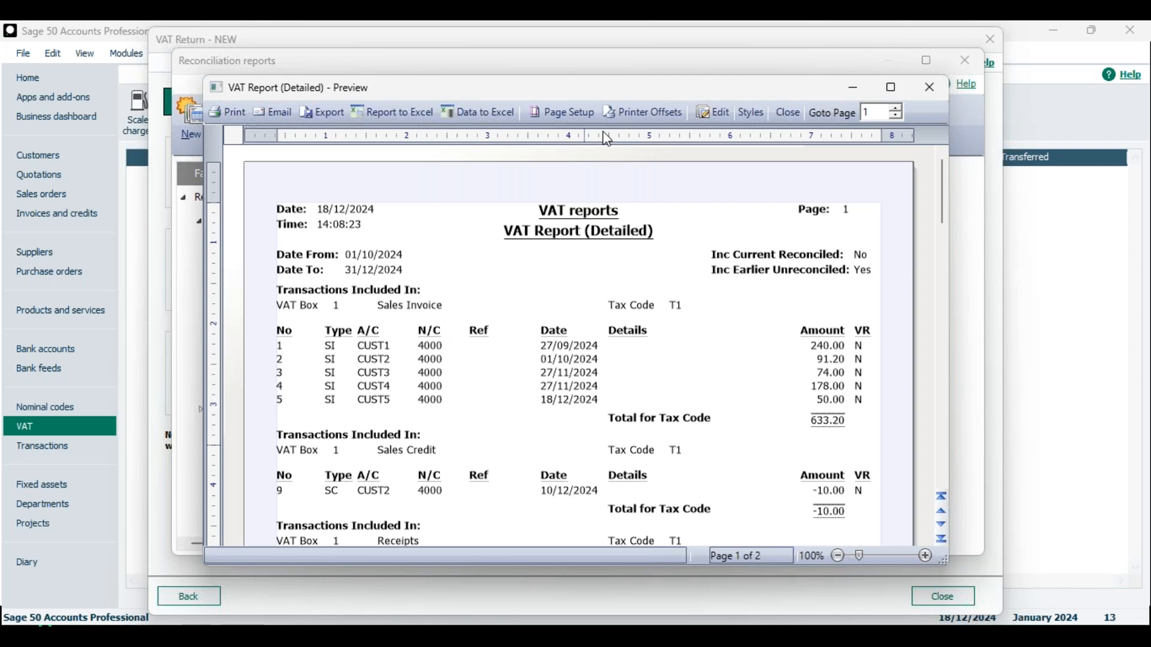
Step: Reopen the reconciliation reports and start the Day Books: Customer Transactions (Detailed) report from the Standard VAT customer reports
{"action": "left_click", "coordinate": [865, 87]}
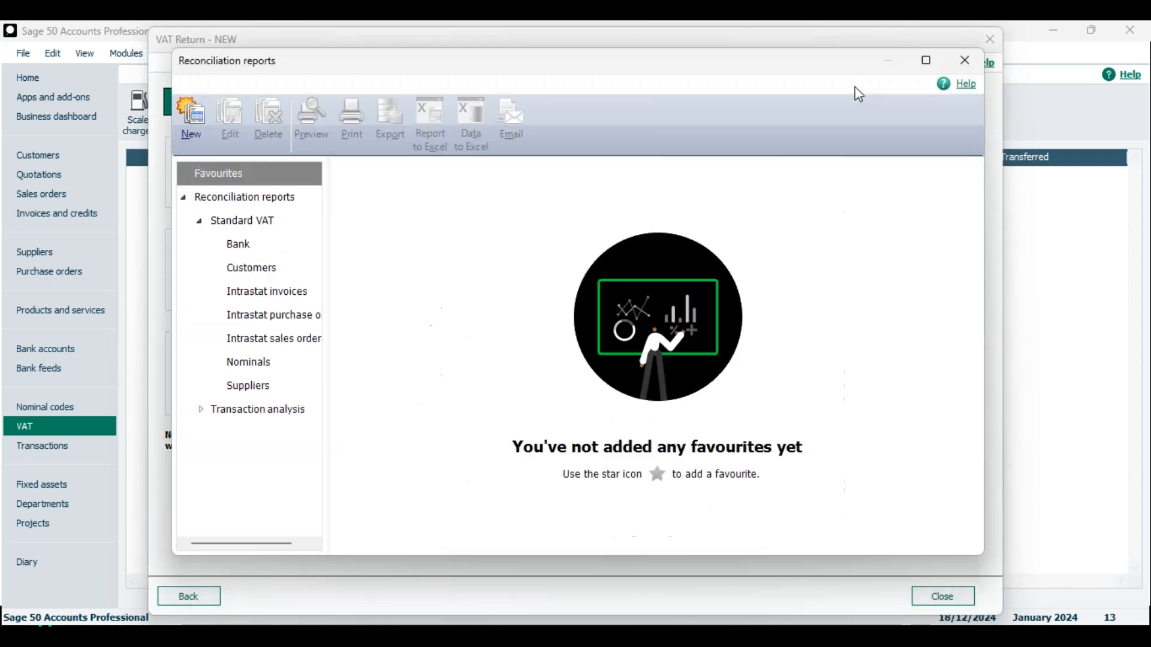
{"action": "left_click", "coordinate": [965, 60]}
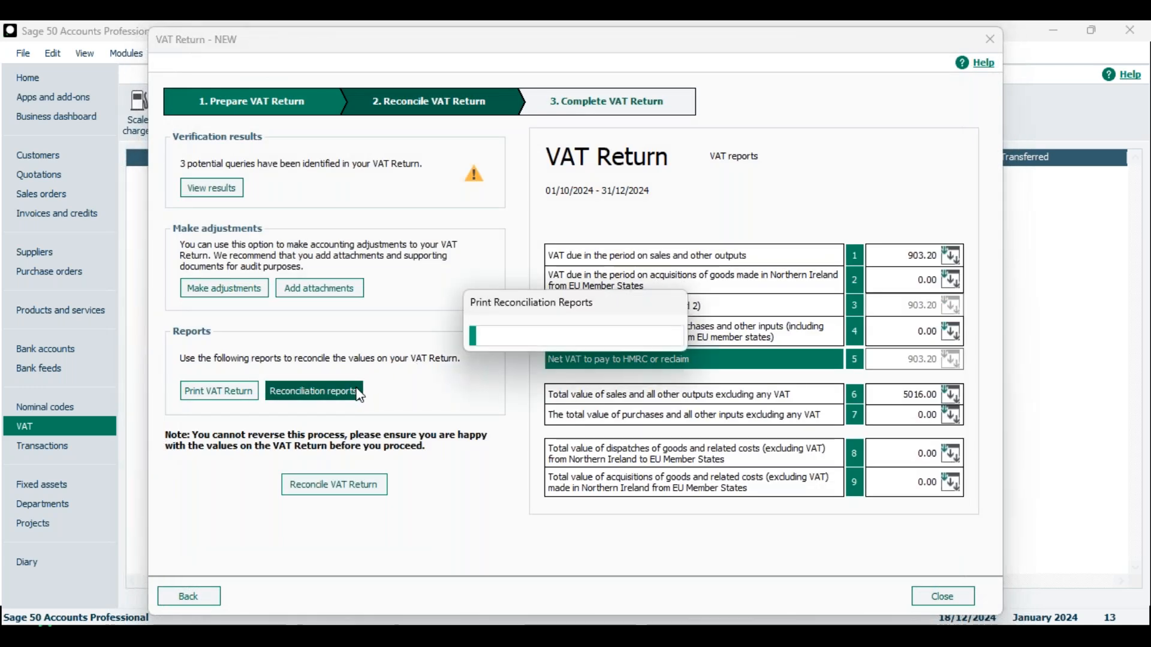
{"action": "left_click", "coordinate": [359, 394]}
{"action": "left_click", "coordinate": [185, 197]}
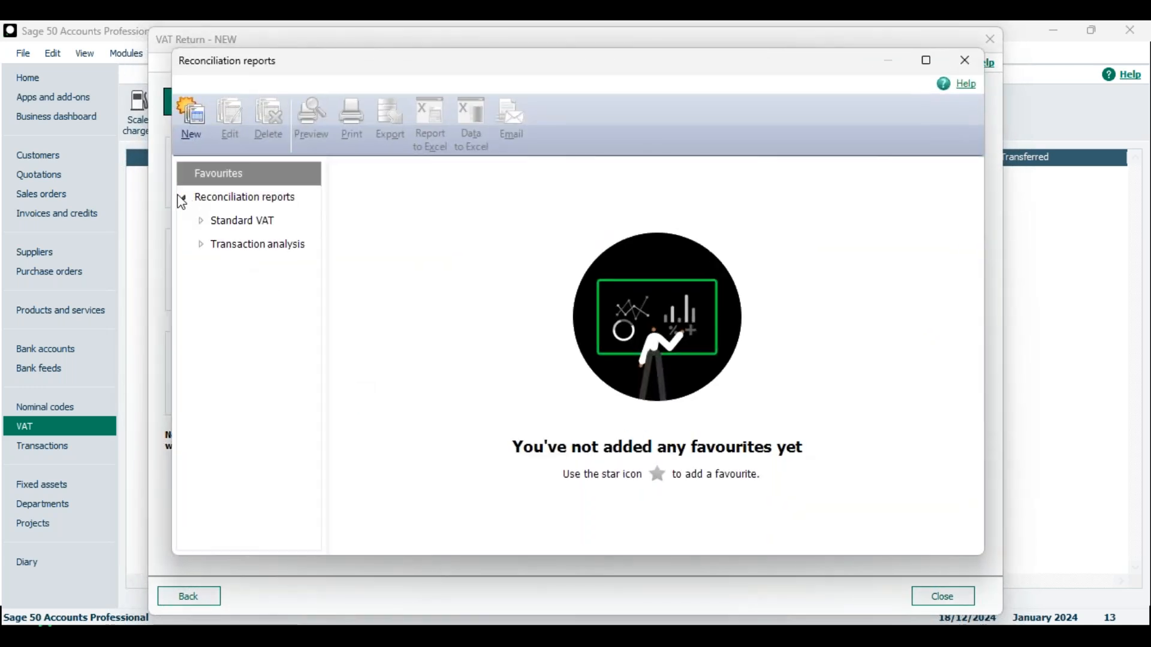
{"action": "left_click", "coordinate": [201, 222]}
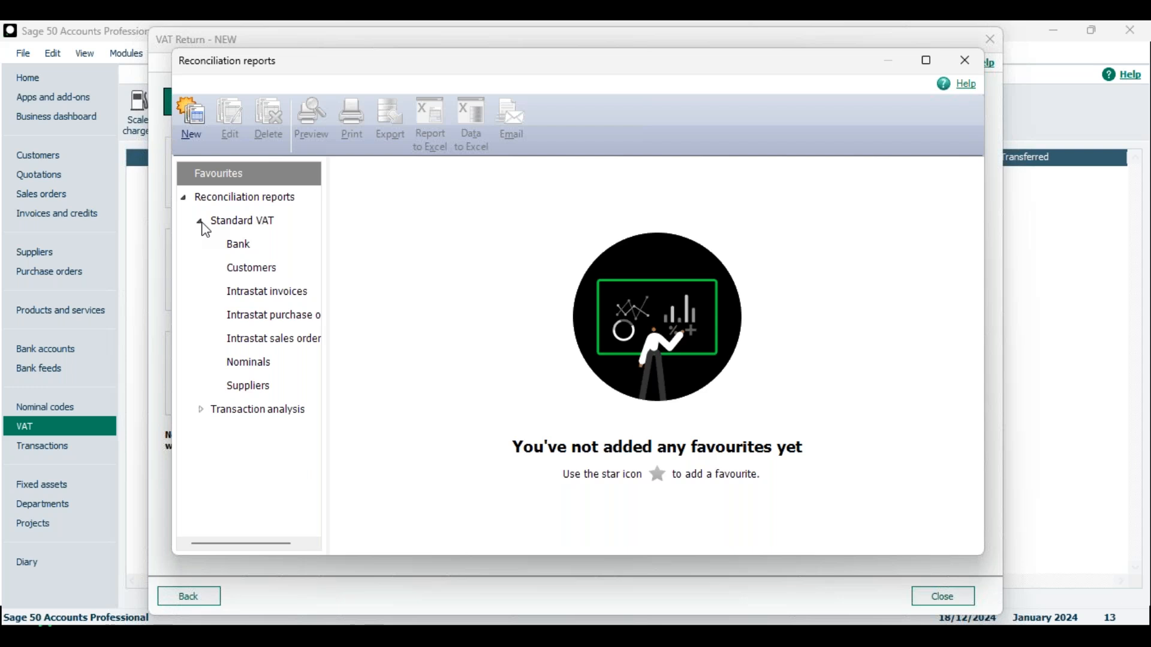
{"action": "left_click", "coordinate": [253, 275]}
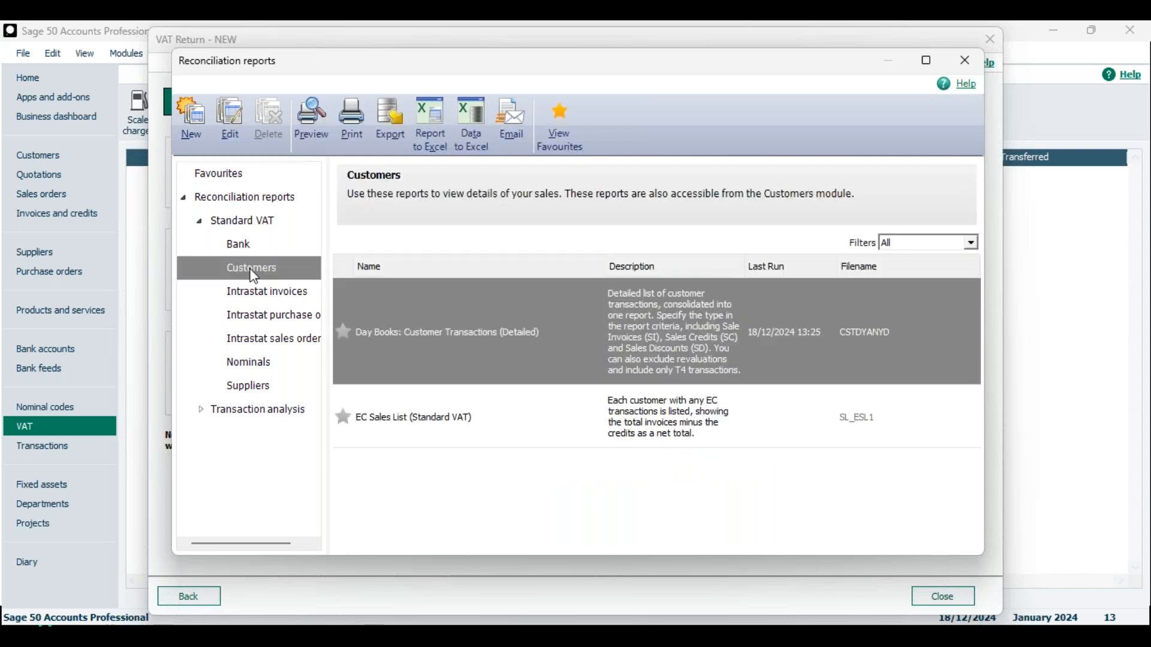
{"action": "mouse_move", "coordinate": [462, 311]}
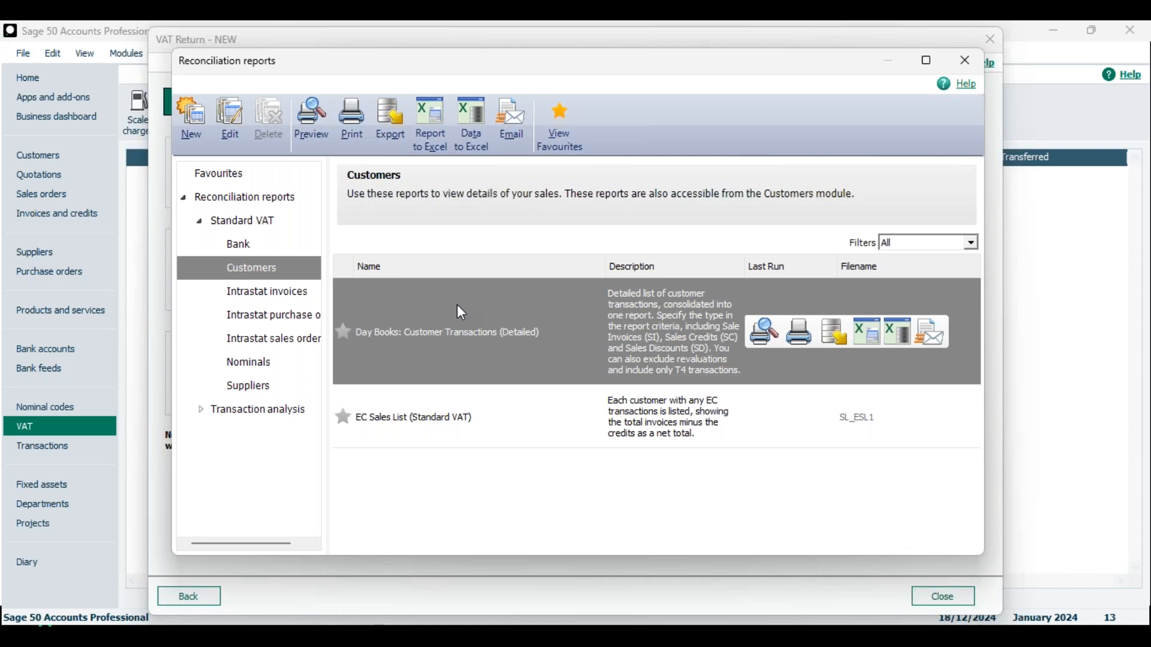
{"action": "double_click", "coordinate": [457, 306]}
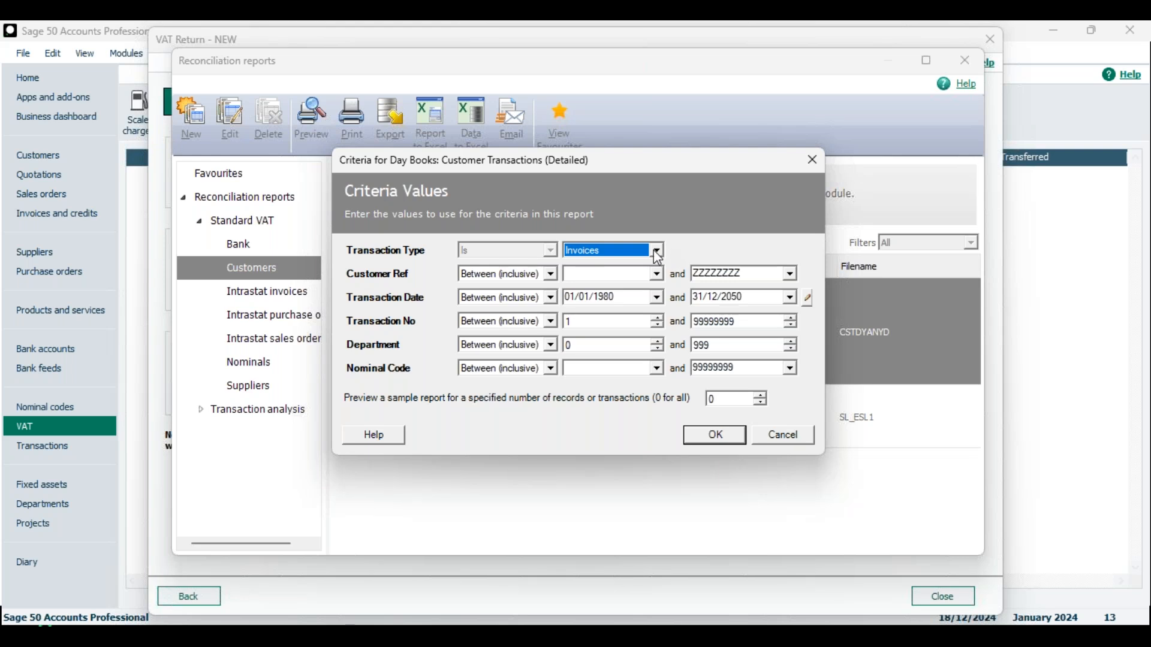
Step: Set the transaction date range to 01/10/2024 to 31/12/2024 and generate the day book report for customer invoices
{"action": "left_click", "coordinate": [633, 296]}
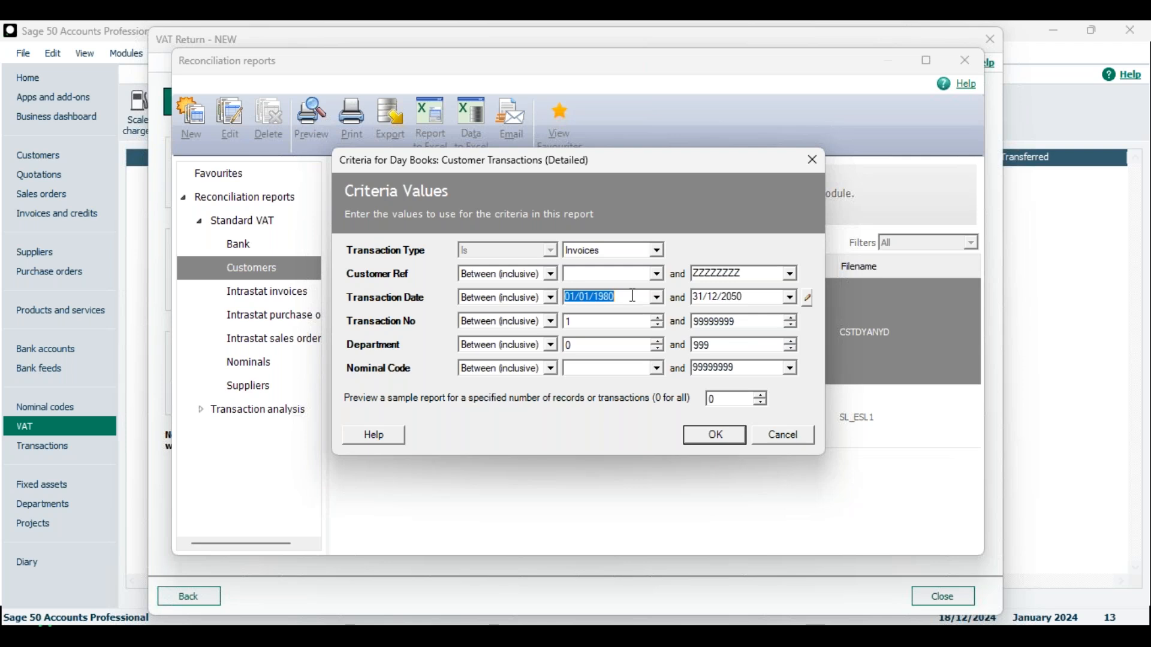
{"action": "type", "text": "01102024"}
{"action": "key", "text": "Tab"}
{"action": "left_click_drag", "start_coordinate": [744, 297], "coordinate": [736, 296]}
{"action": "type", "text": "24"}
{"action": "left_click", "coordinate": [717, 436]}
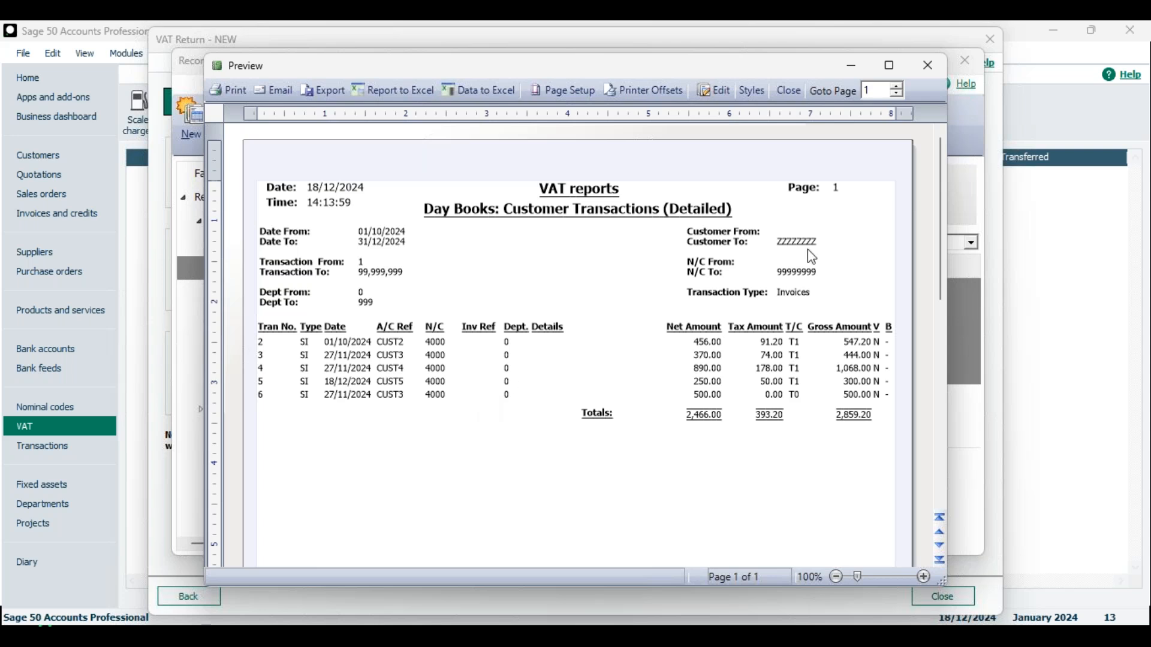
Step: Bring the VAT Report (Detailed) preview forward and arrange it side by side with the browser PDF of the customer invoices day book
{"action": "left_click_drag", "start_coordinate": [311, 72], "coordinate": [425, 91]}
{"action": "mouse_move", "coordinate": [781, 637]}
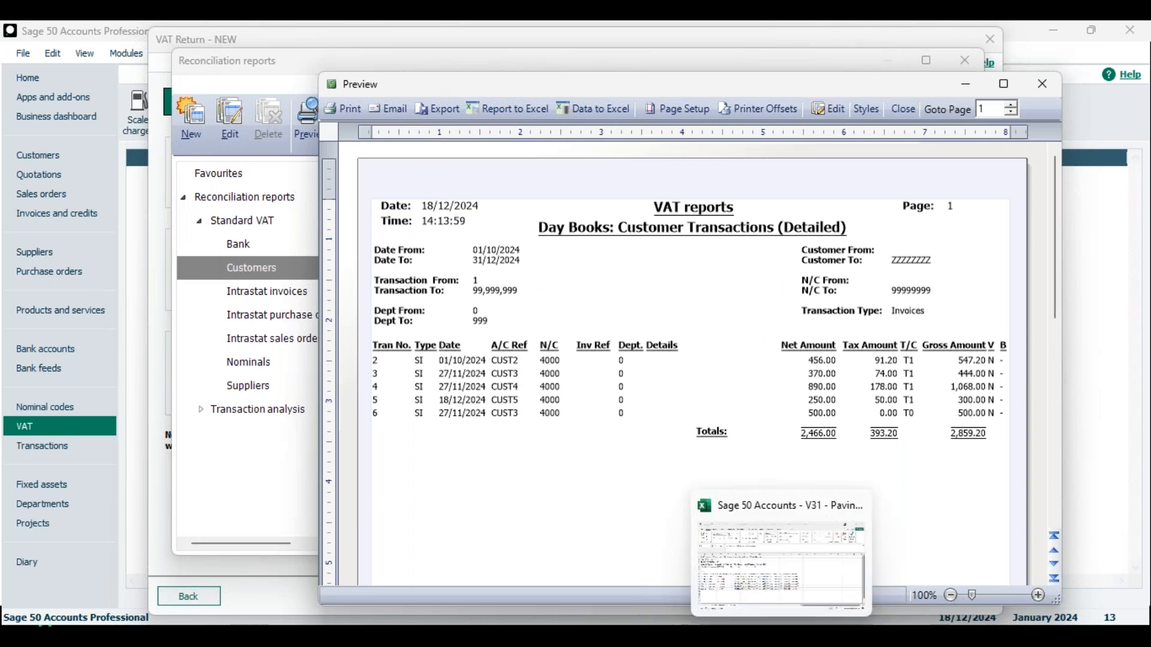
{"action": "mouse_move", "coordinate": [818, 637]}
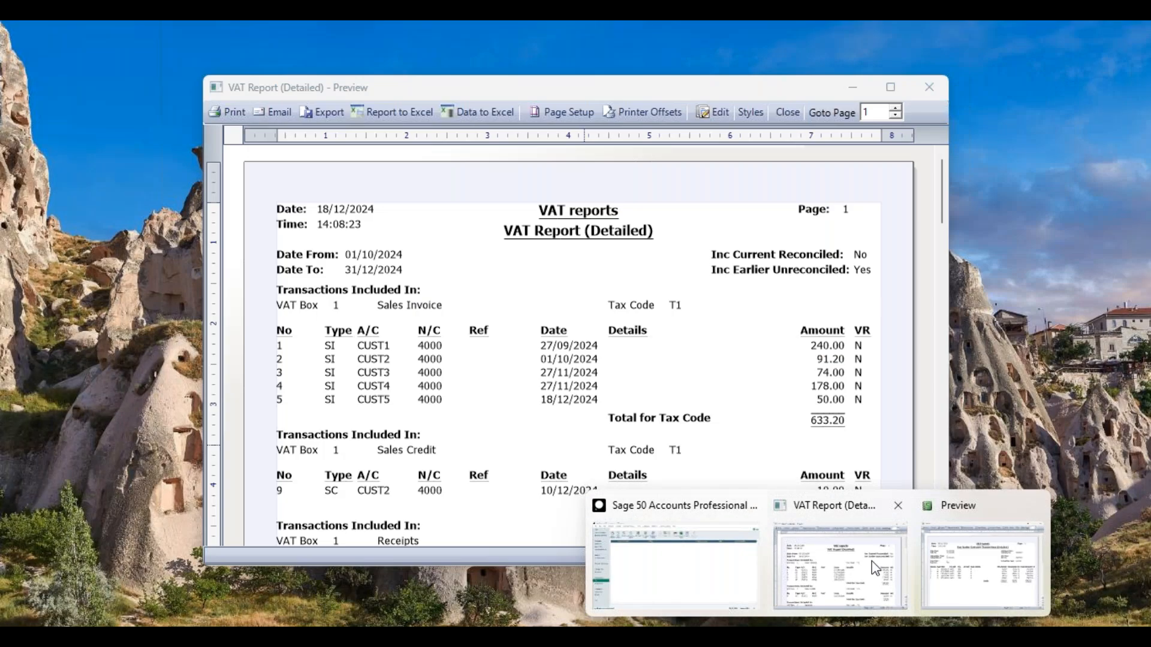
{"action": "left_click", "coordinate": [872, 561]}
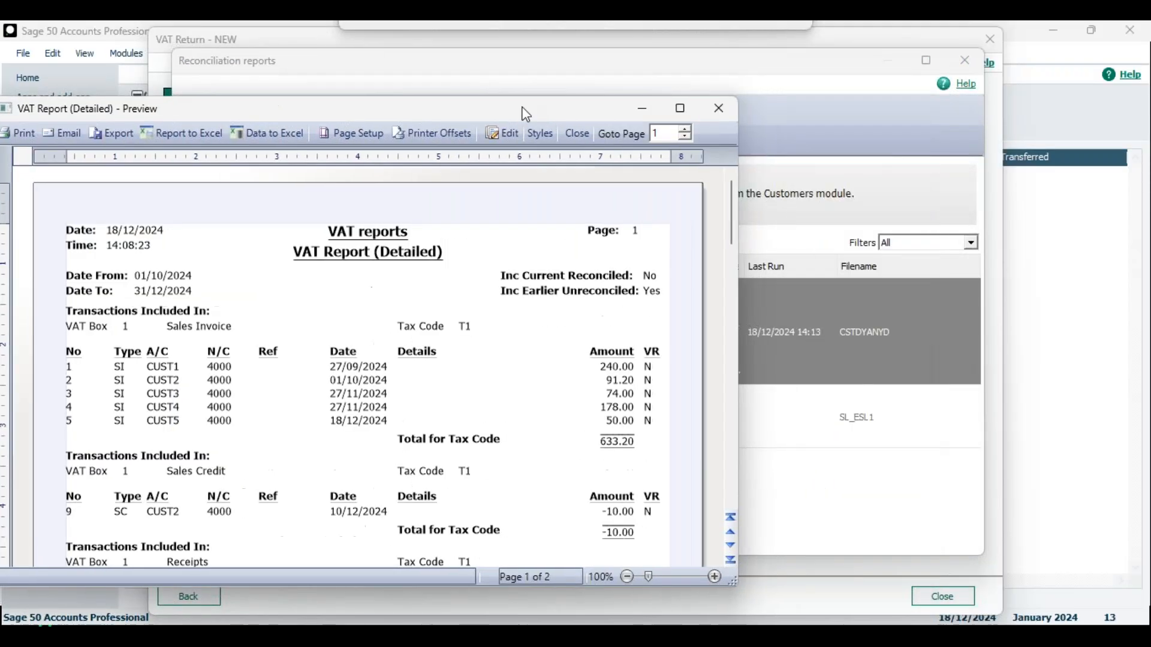
{"action": "left_click_drag", "start_coordinate": [527, 114], "coordinate": [560, 108]}
{"action": "left_click_drag", "start_coordinate": [770, 169], "coordinate": [469, 177]}
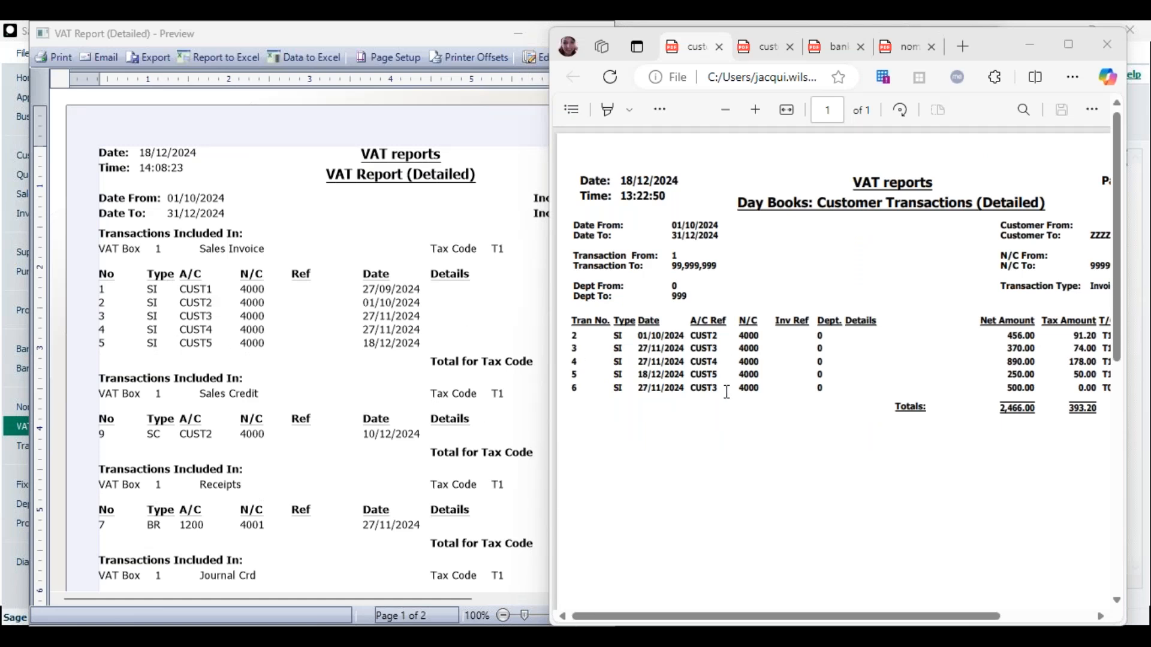
{"action": "left_click_drag", "start_coordinate": [550, 162], "coordinate": [621, 161]}
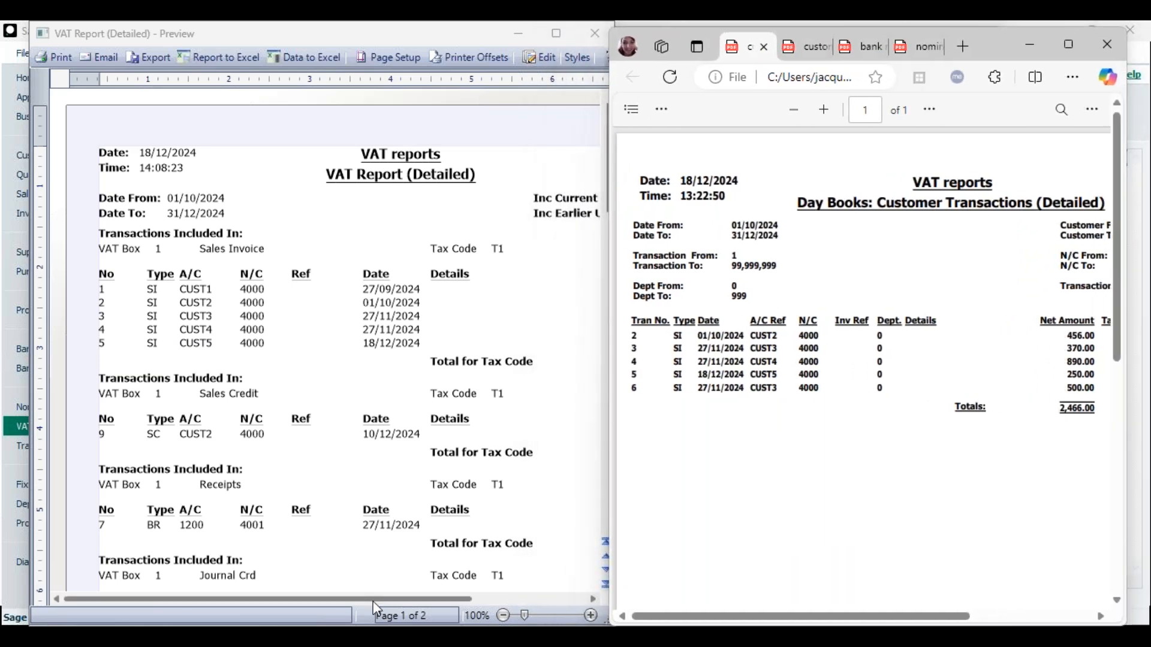
Step: Zoom the VAT Report (Detailed) preview out to 94% and bring the day book PDF back beside it
{"action": "left_click", "coordinate": [403, 607]}
{"action": "left_click_drag", "start_coordinate": [403, 599], "coordinate": [428, 599]}
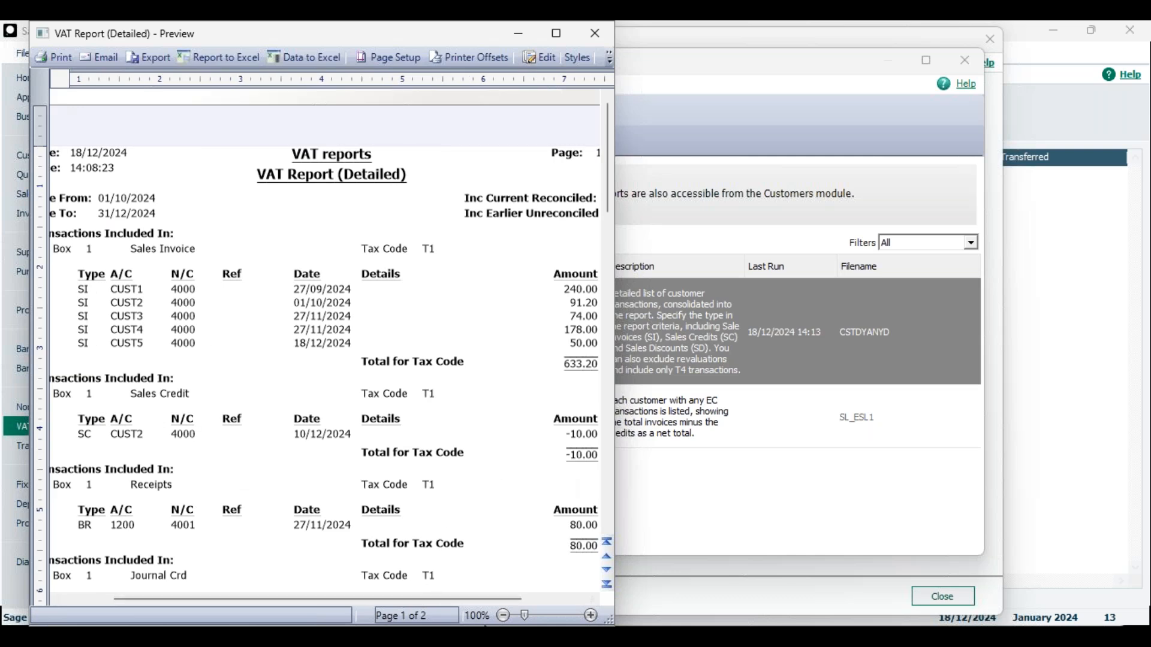
{"action": "left_click", "coordinate": [503, 613]}
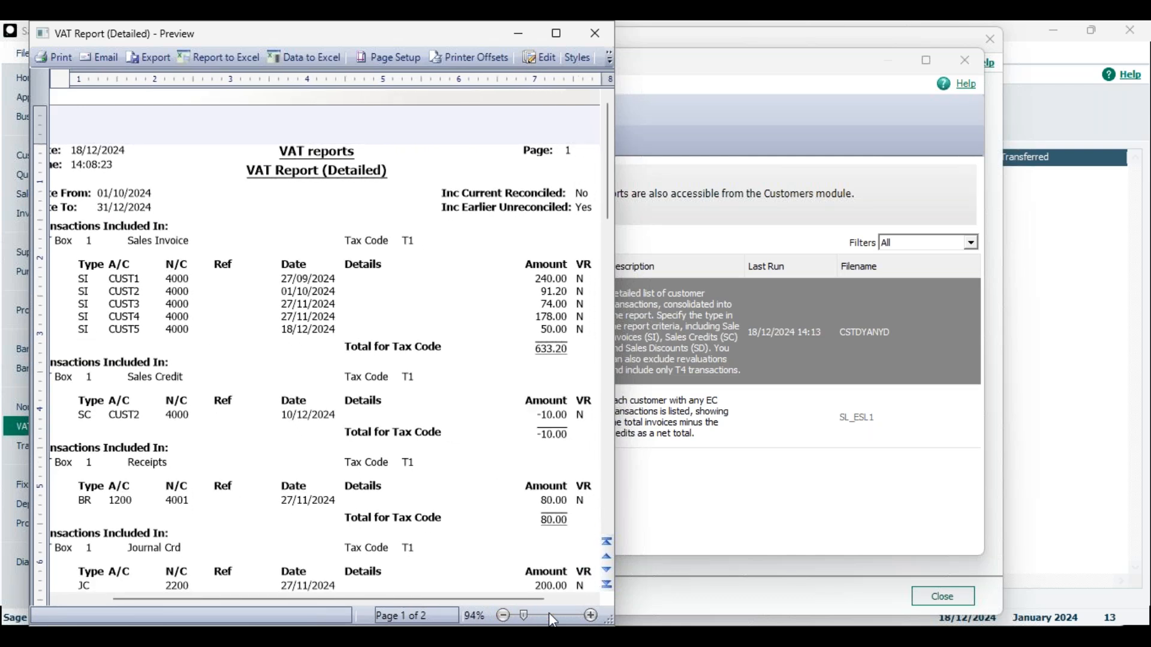
{"action": "left_click", "coordinate": [560, 637]}
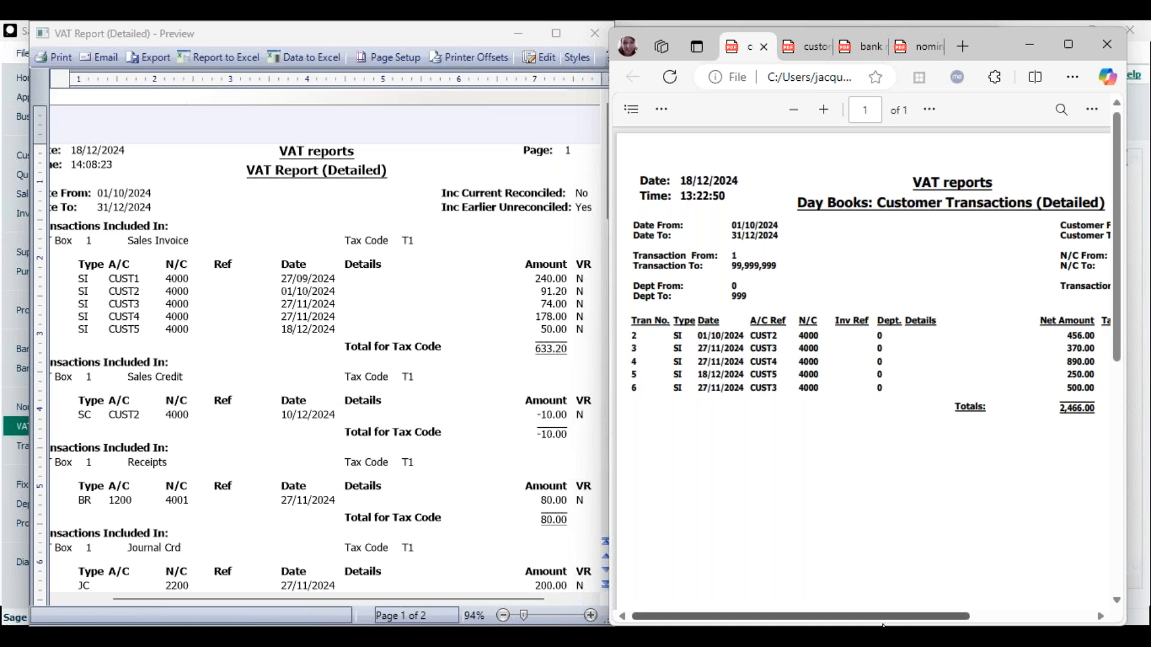
{"action": "left_click", "coordinate": [412, 602]}
{"action": "left_click_drag", "start_coordinate": [411, 602], "coordinate": [390, 603]}
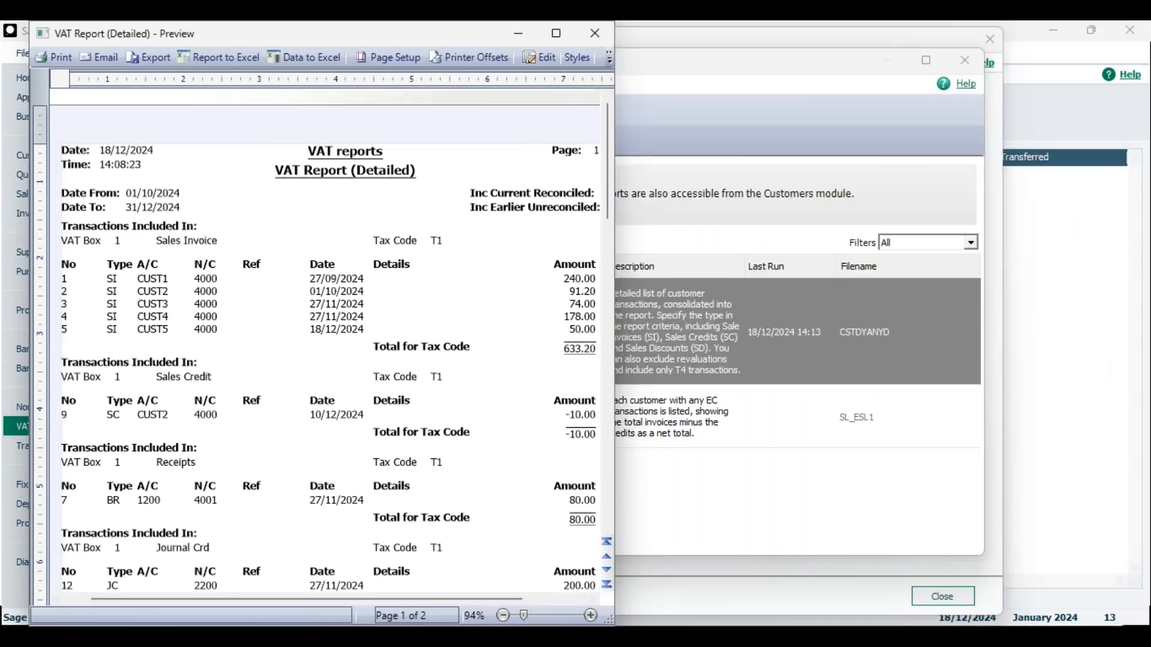
{"action": "left_click", "coordinate": [560, 636]}
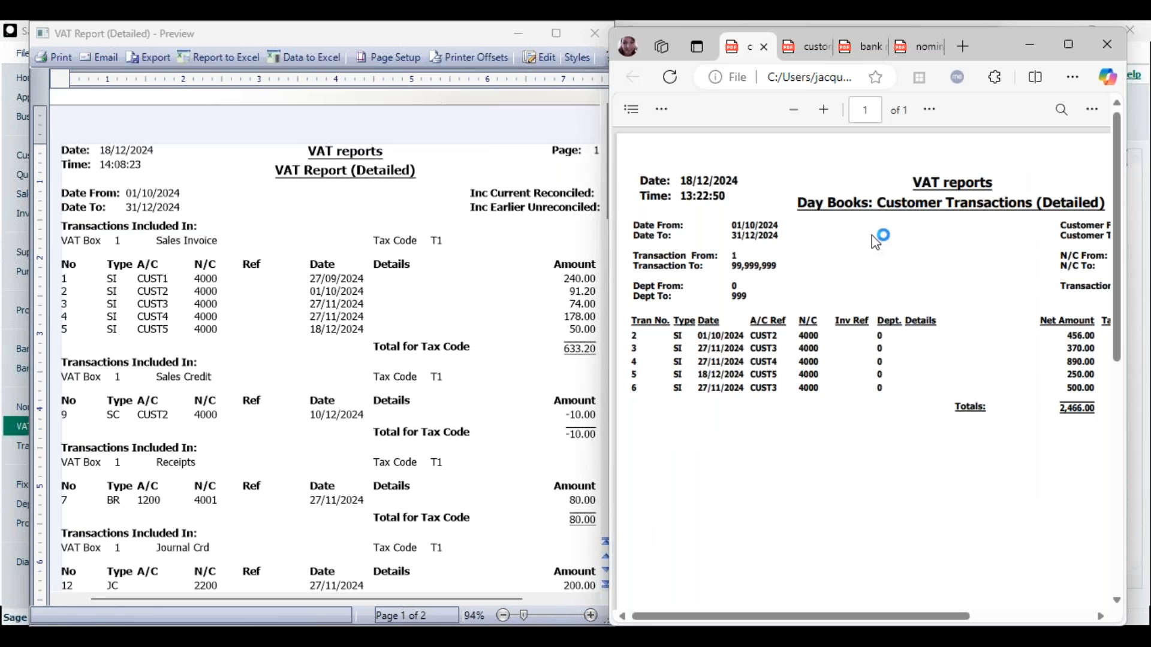
Step: Shrink the day book PDF until all its columns fit, and zoom the VAT Report (Detailed) preview out to 81%
{"action": "left_click", "coordinate": [794, 110]}
{"action": "left_click", "coordinate": [794, 109]}
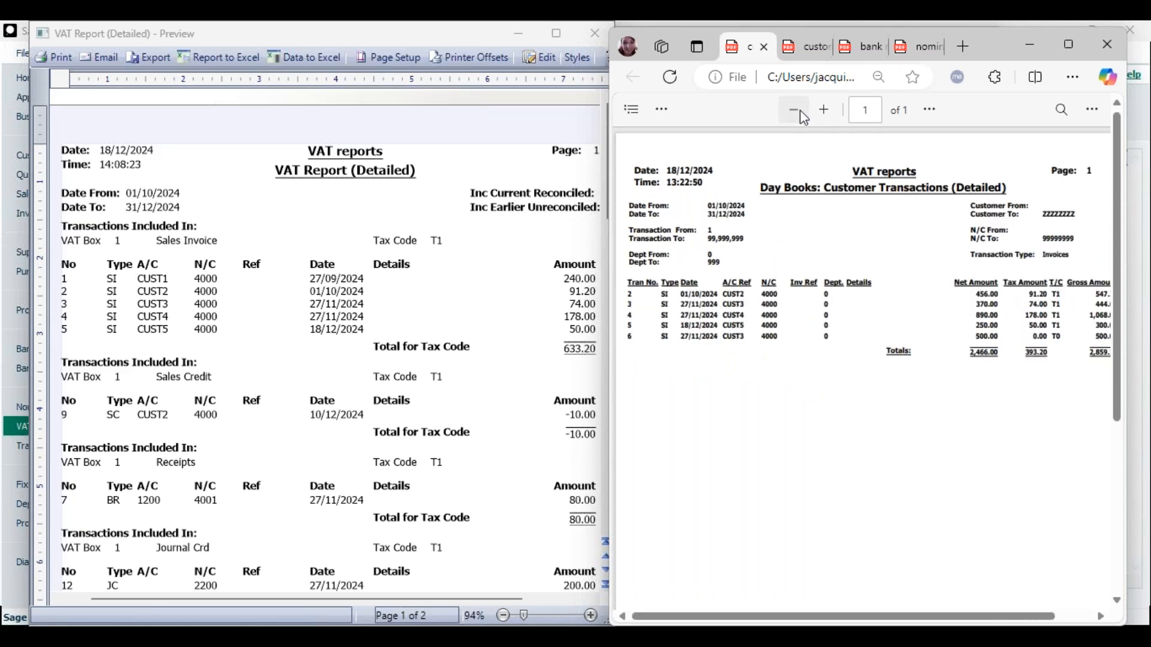
{"action": "left_click", "coordinate": [800, 110]}
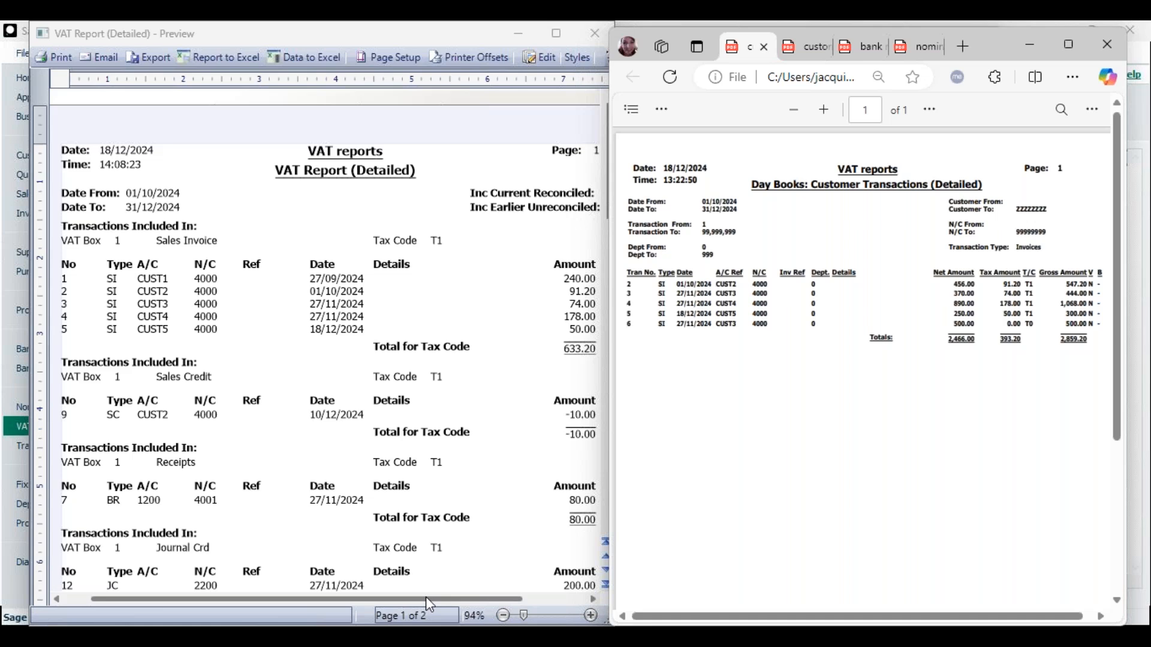
{"action": "left_click", "coordinate": [502, 616]}
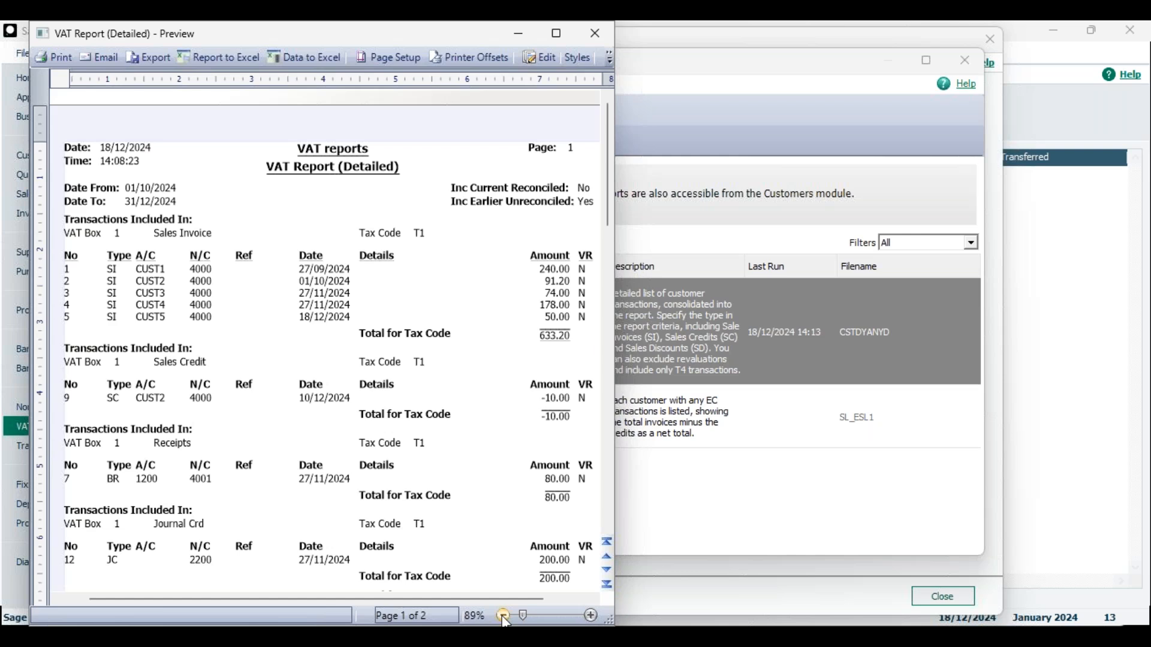
{"action": "left_click", "coordinate": [504, 615]}
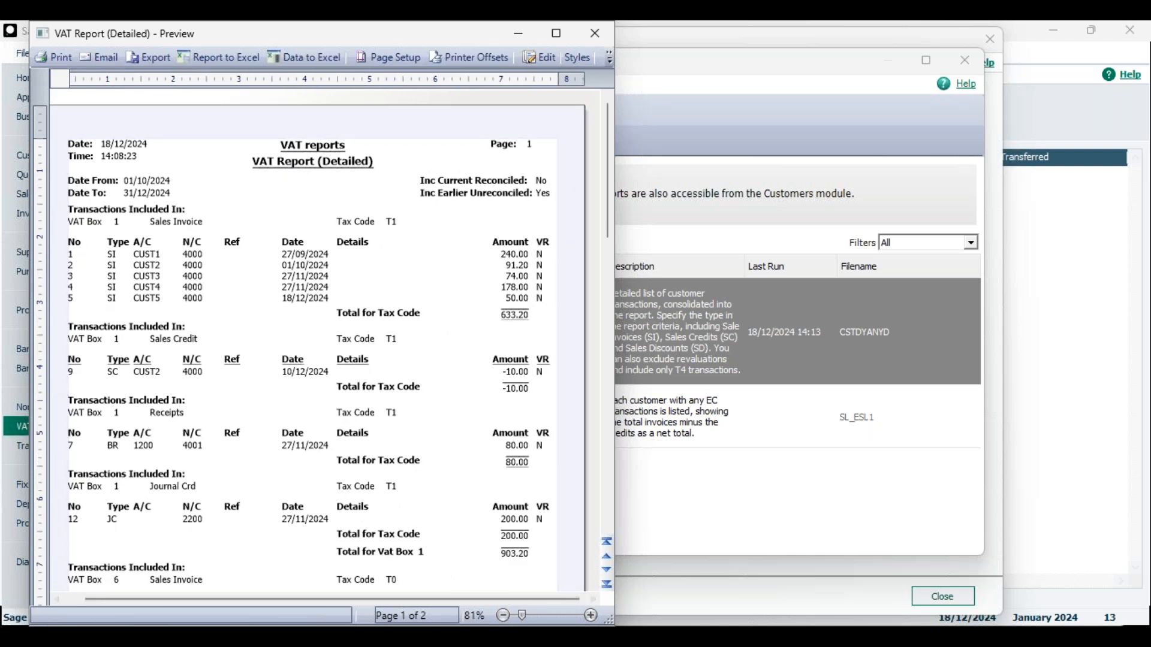
{"action": "left_click", "coordinate": [621, 636]}
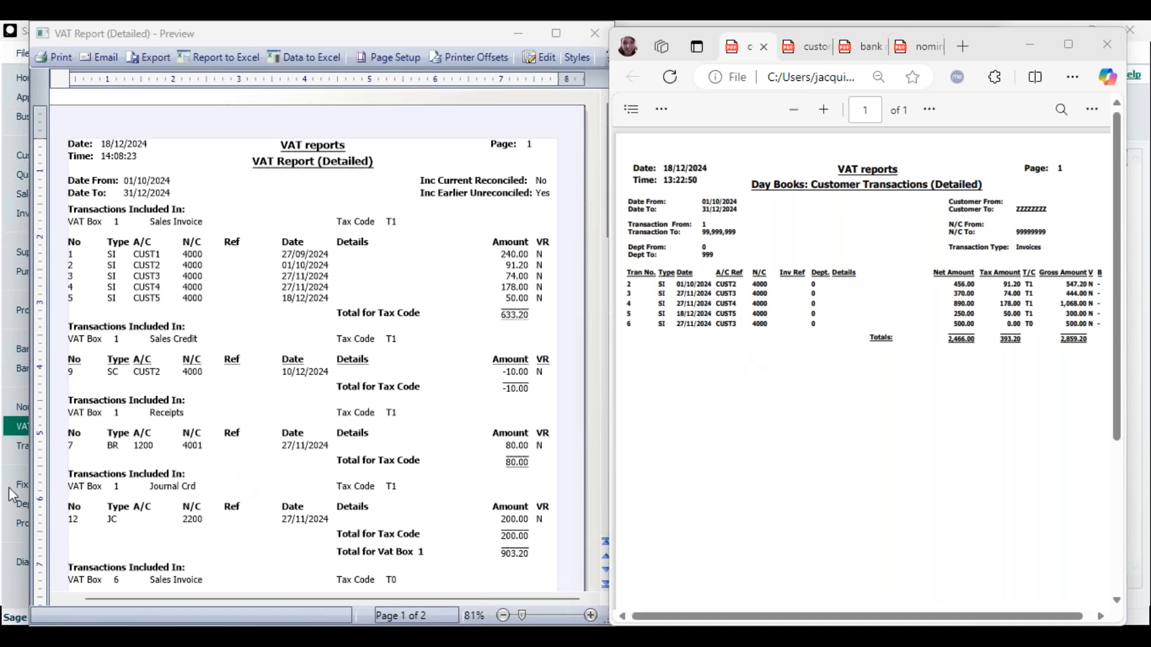
Step: Examine the box 1 and box 6 transactions in the VAT Report (Detailed) against the customer invoices day book, then display the customer credits day book PDF
{"action": "scroll", "coordinate": [102, 540], "scroll_direction": "down", "scroll_amount": 5}
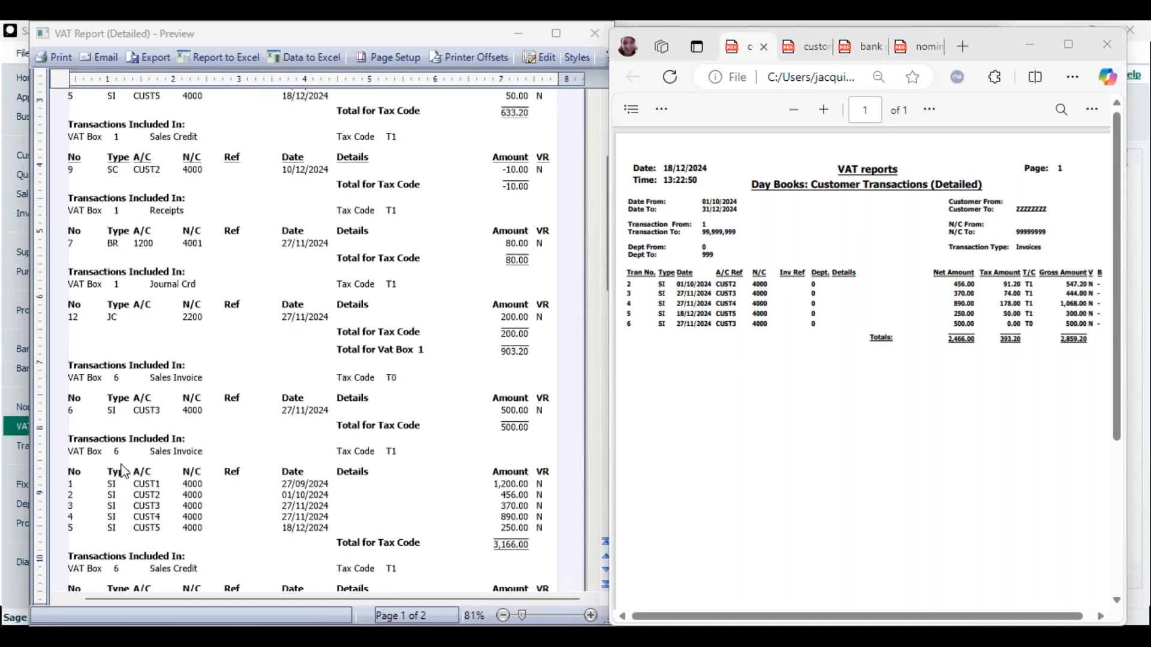
{"action": "scroll", "coordinate": [123, 466], "scroll_direction": "down", "scroll_amount": 3}
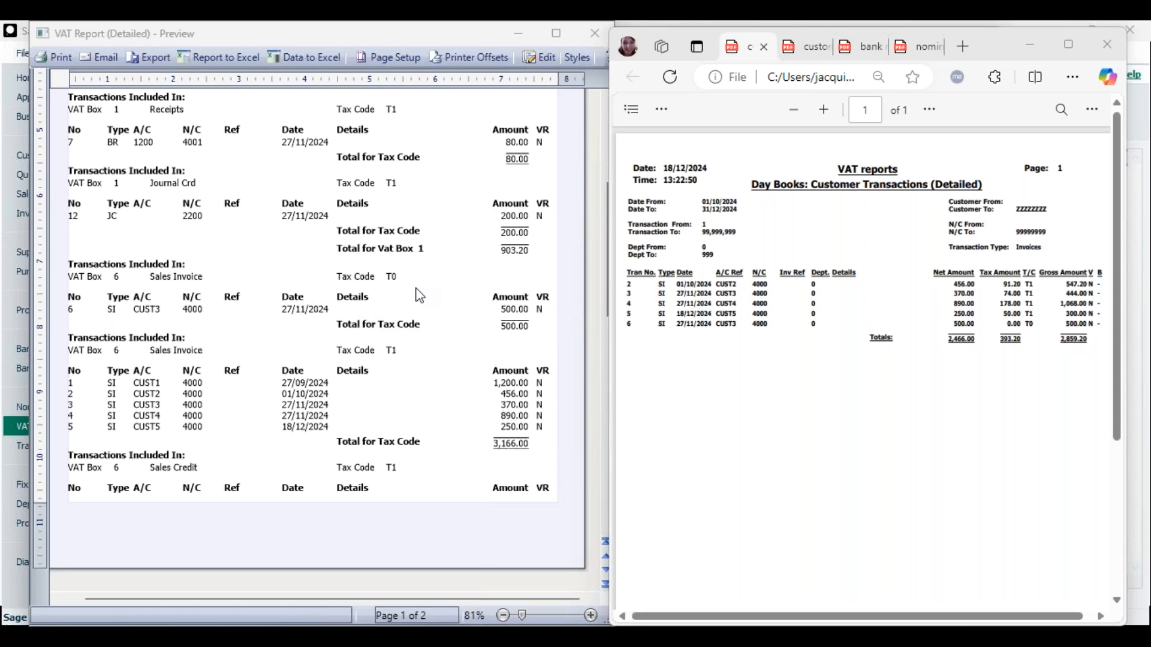
{"action": "scroll", "coordinate": [446, 287], "scroll_direction": "up", "scroll_amount": 5}
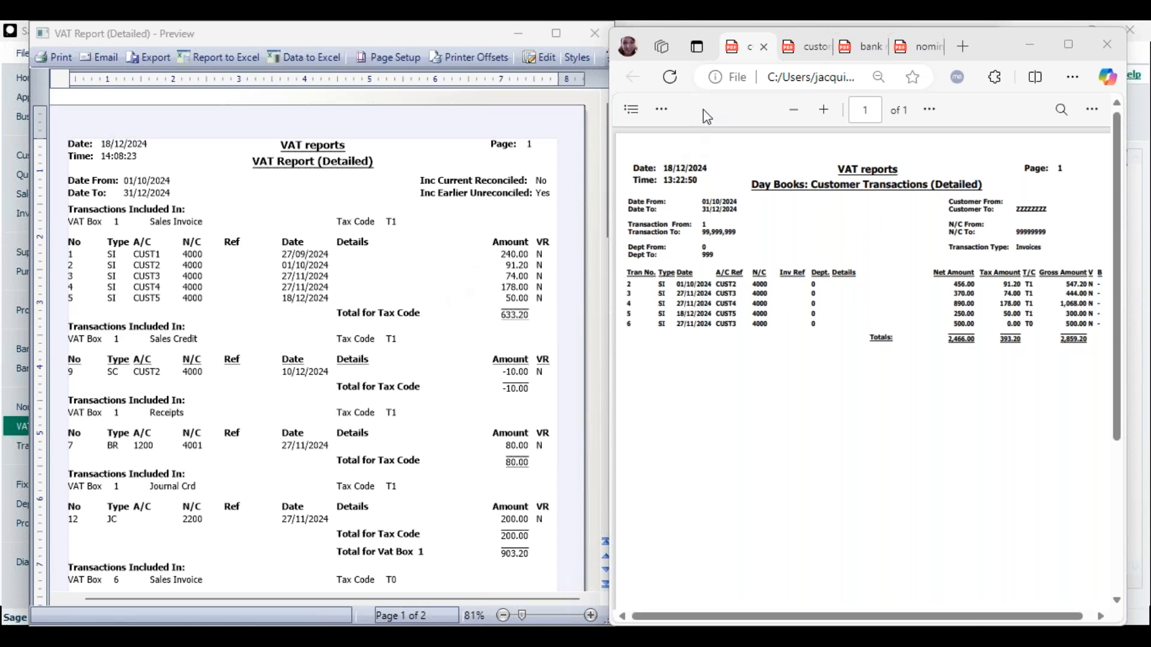
{"action": "left_click", "coordinate": [811, 46]}
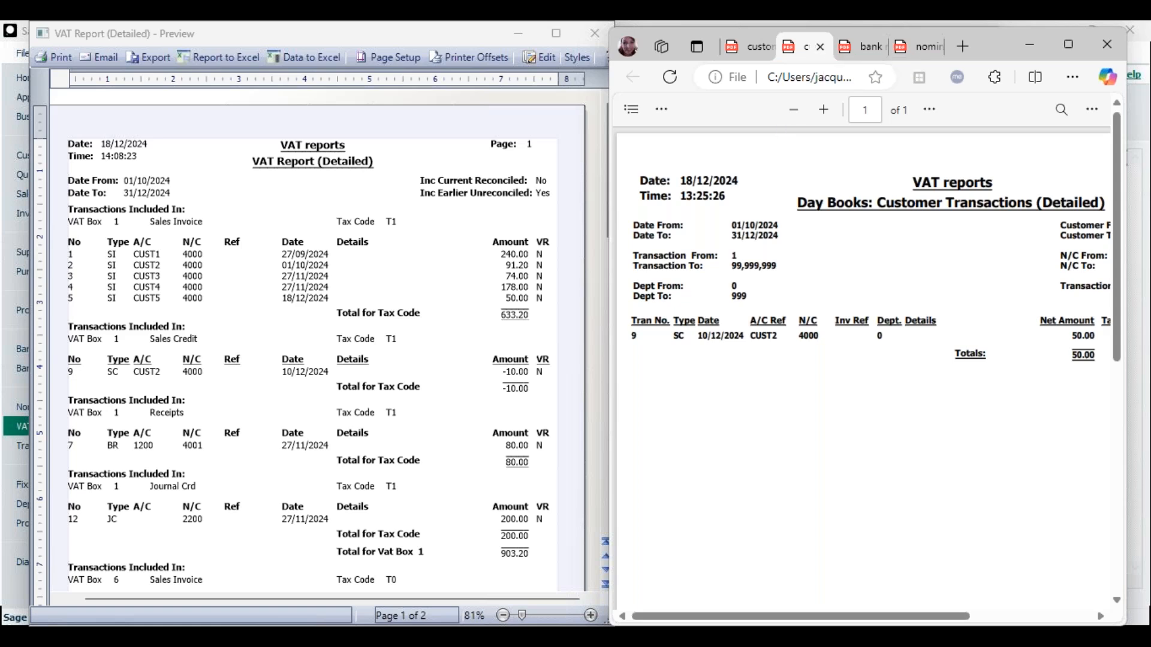
Step: Return to the reconciliation reports and generate Day Books: Customer Transactions (Detailed) with the transaction type set to Credits
{"action": "left_click", "coordinate": [762, 638]}
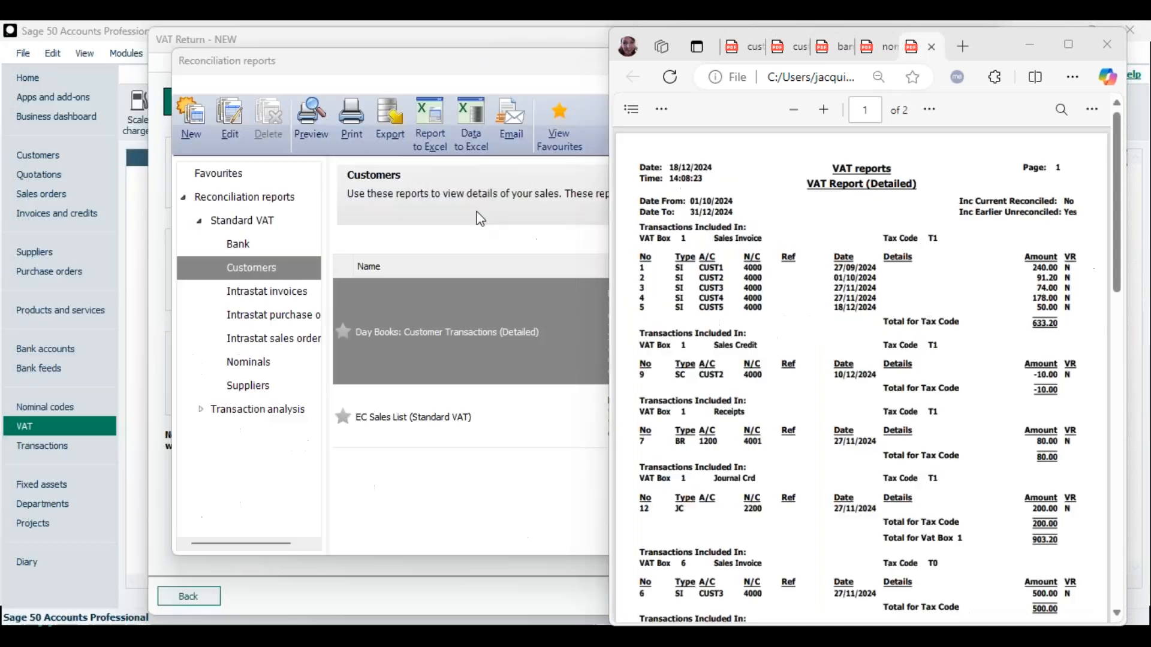
{"action": "left_click", "coordinate": [344, 293]}
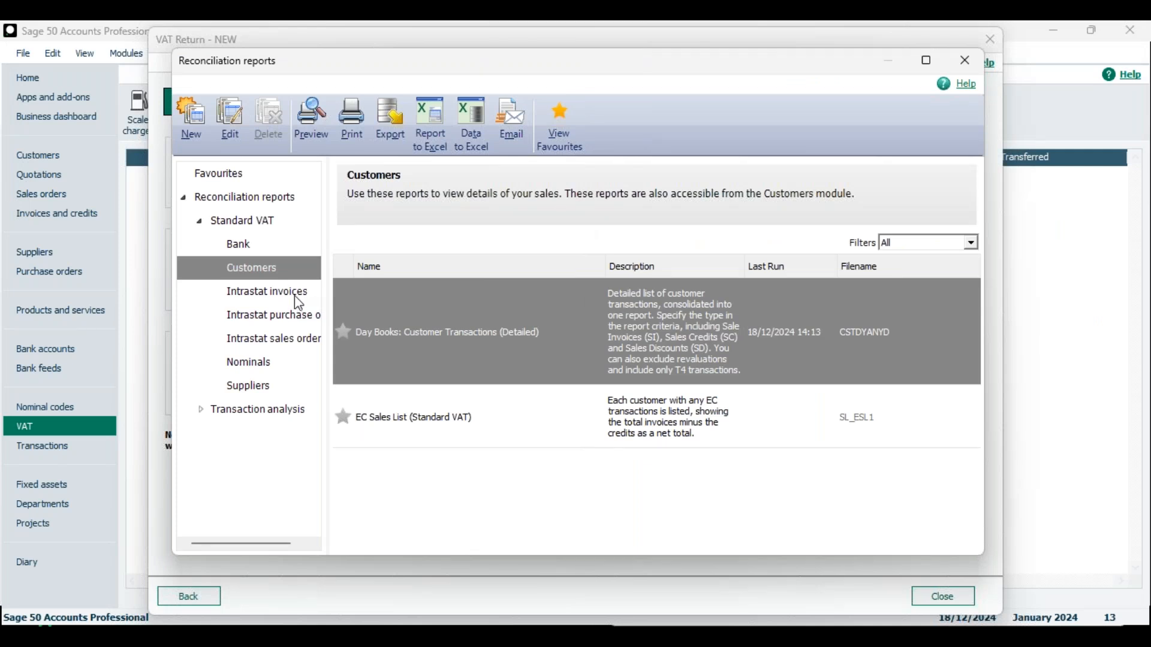
{"action": "mouse_move", "coordinate": [440, 353]}
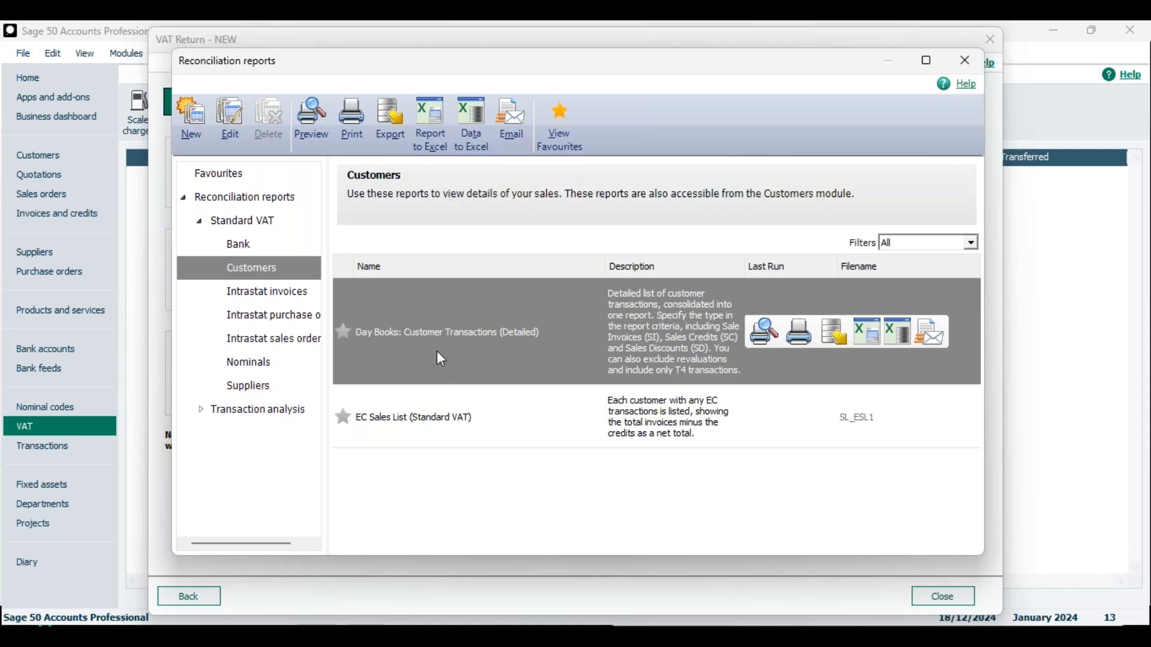
{"action": "double_click", "coordinate": [571, 335]}
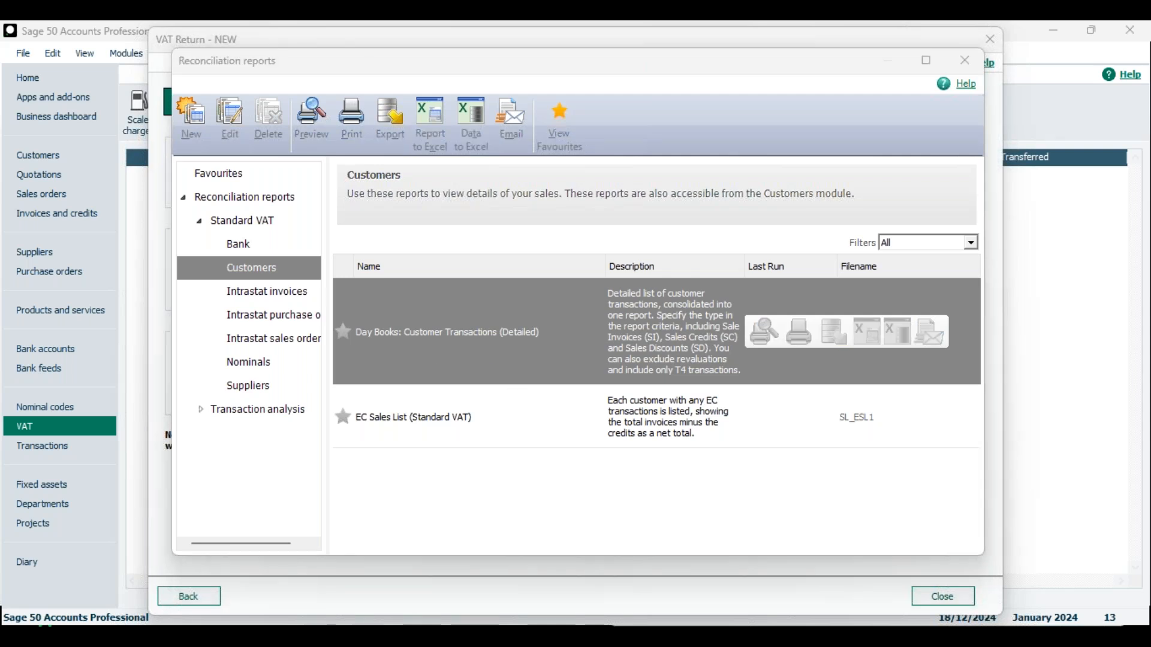
{"action": "left_click", "coordinate": [657, 251]}
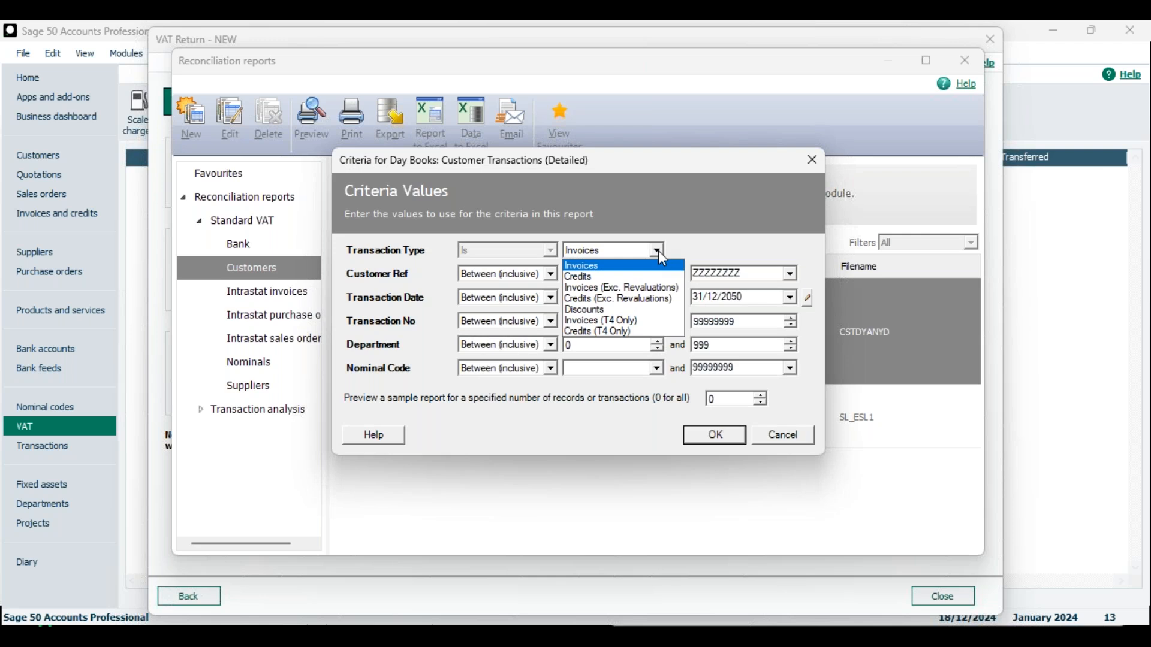
{"action": "left_click", "coordinate": [644, 275]}
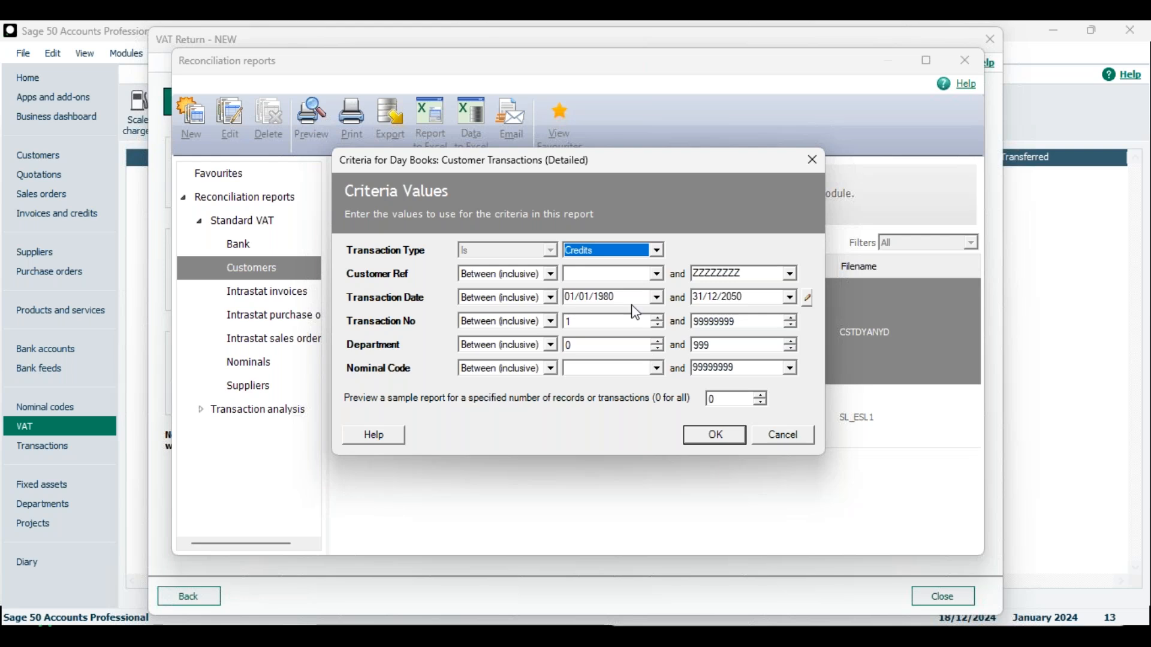
{"action": "left_click", "coordinate": [625, 297]}
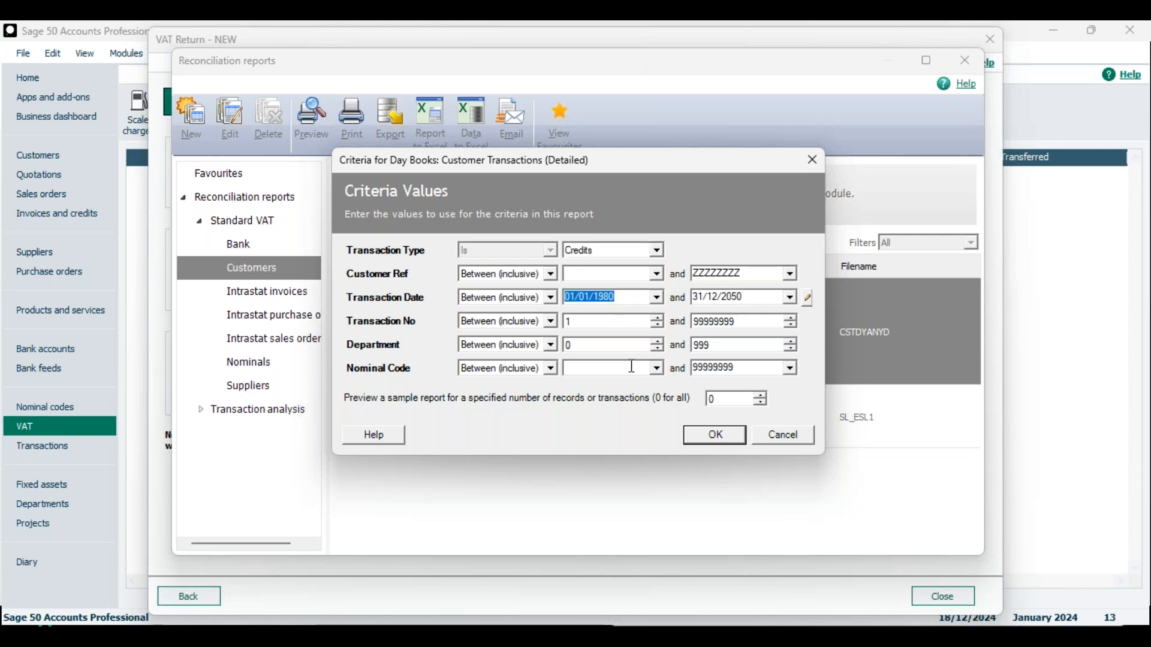
{"action": "left_click", "coordinate": [732, 437]}
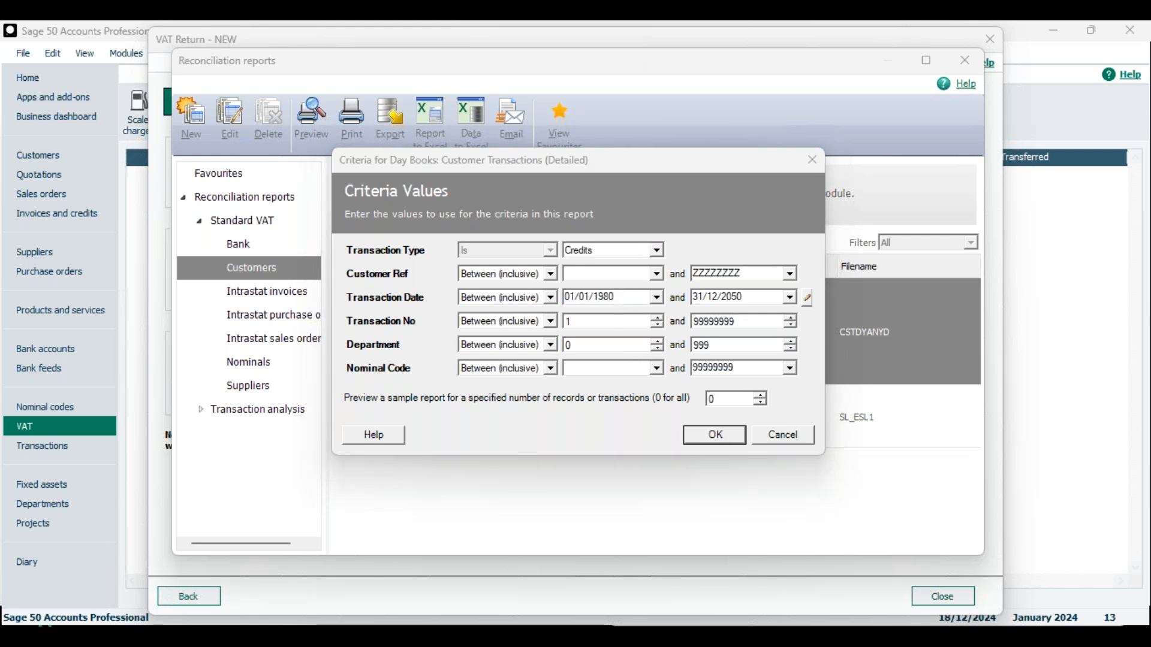
Step: Close the report preview and the reconciliation reports, then show the VAT Report (Detailed) PDF in the browser beside the VAT Return
{"action": "left_click", "coordinate": [931, 65]}
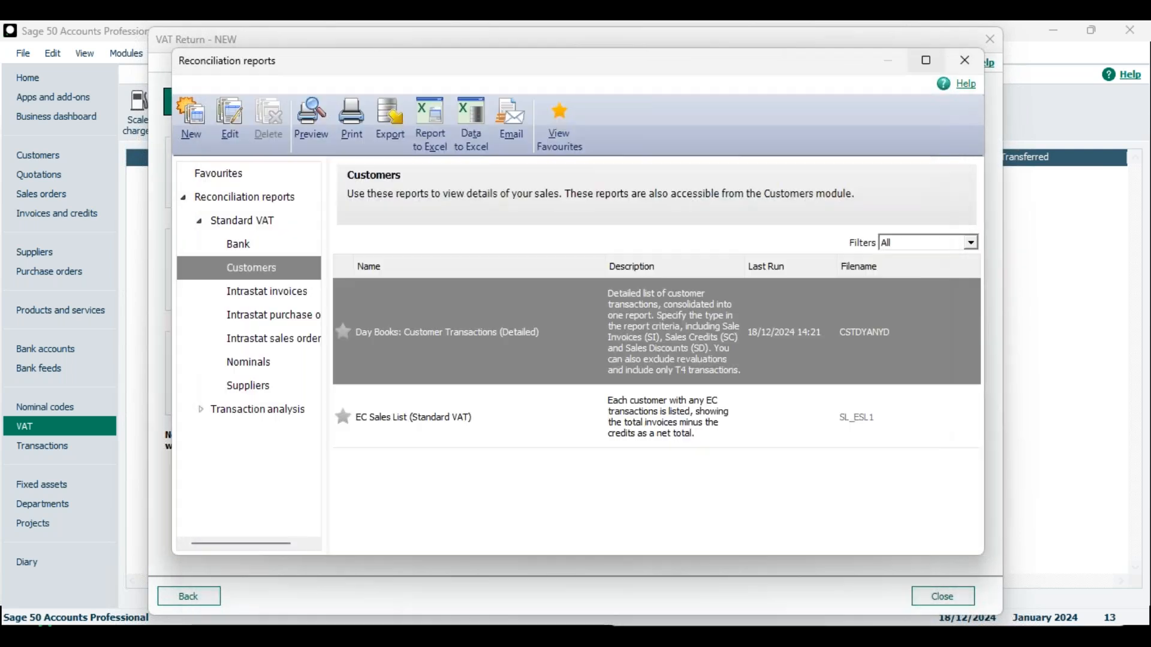
{"action": "left_click", "coordinate": [965, 58]}
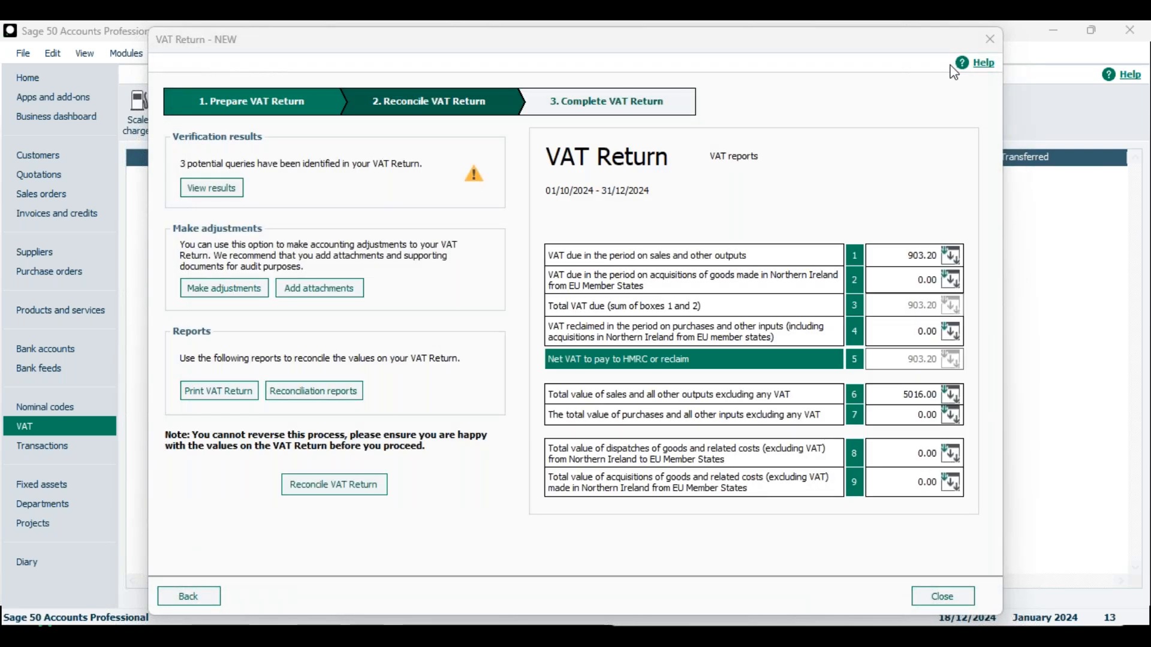
{"action": "mouse_move", "coordinate": [577, 637]}
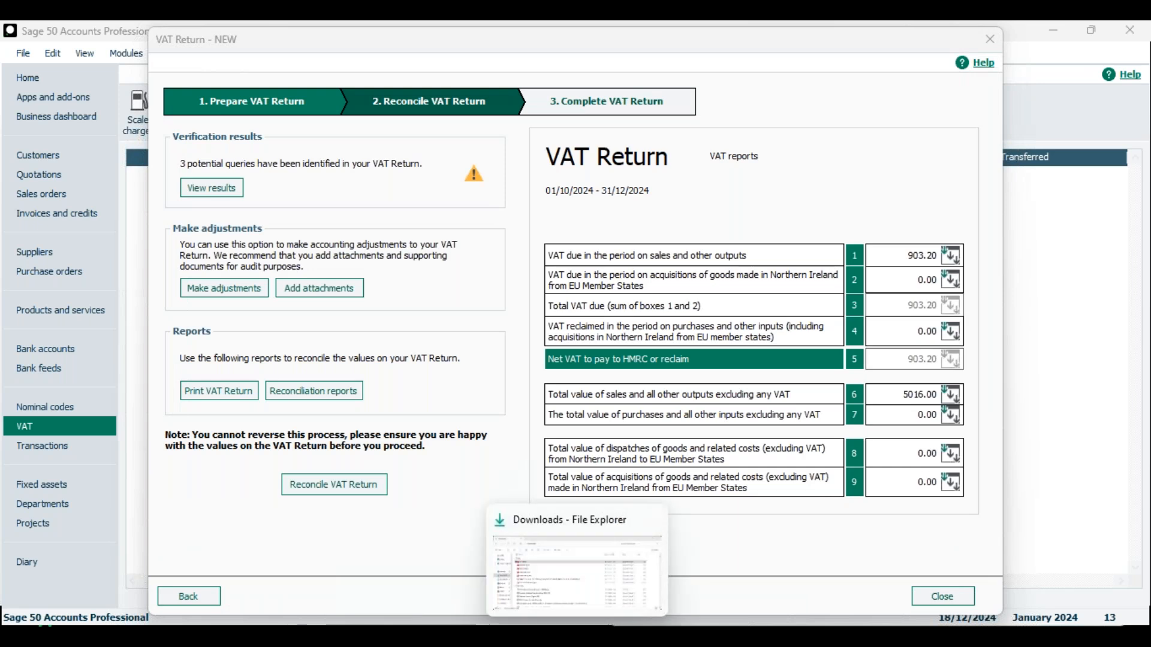
{"action": "left_click", "coordinate": [613, 637]}
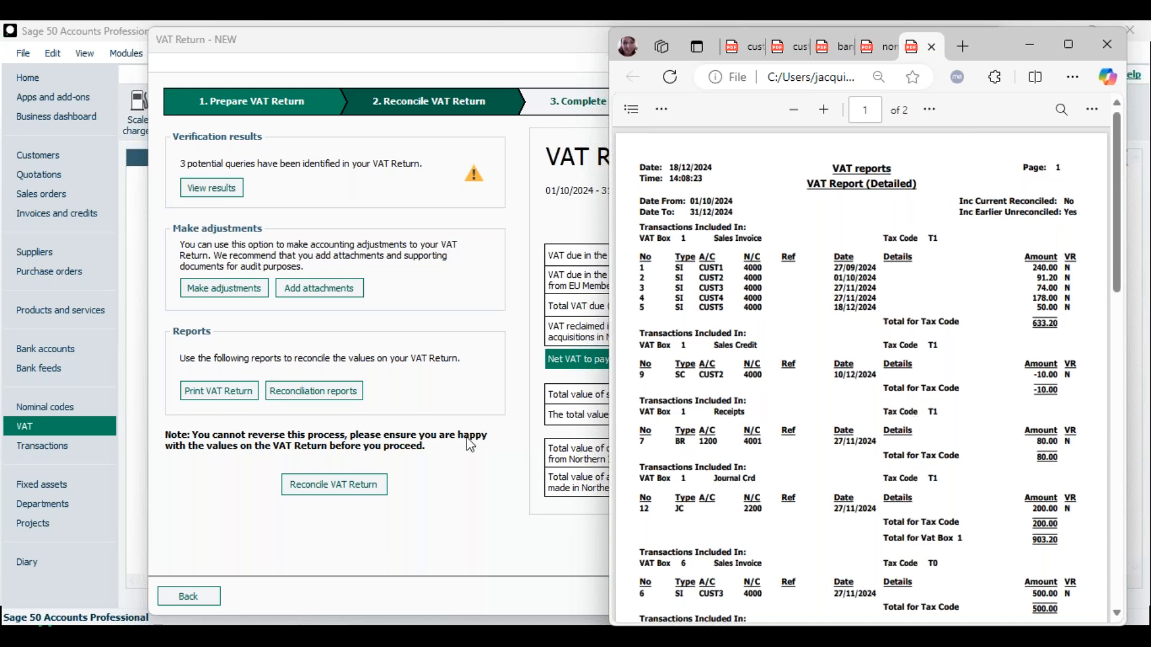
Step: Reopen the reconciliation reports and display the Bank reports in the Standard VAT group
{"action": "left_click", "coordinate": [348, 399]}
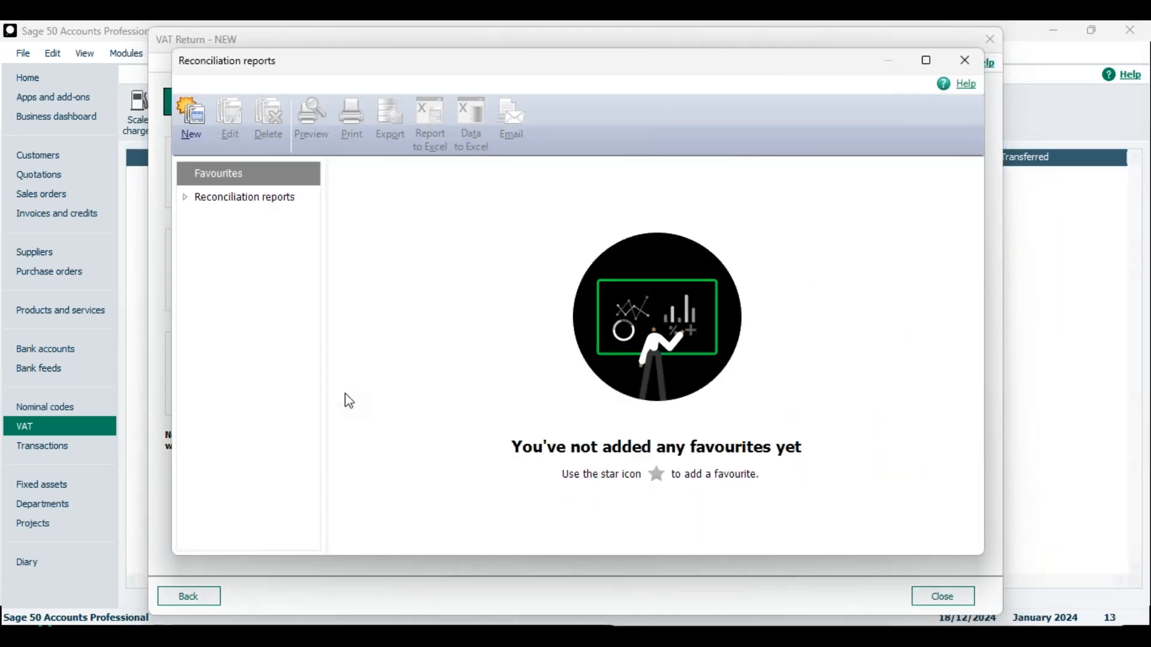
{"action": "left_click", "coordinate": [186, 198]}
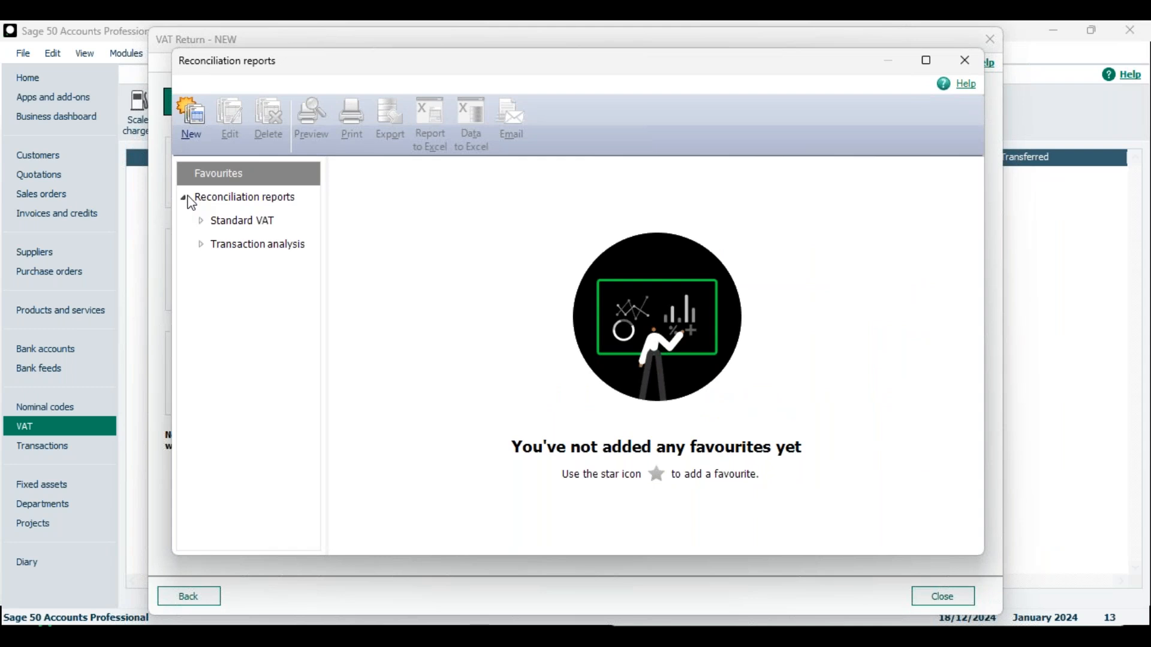
{"action": "left_click", "coordinate": [200, 223]}
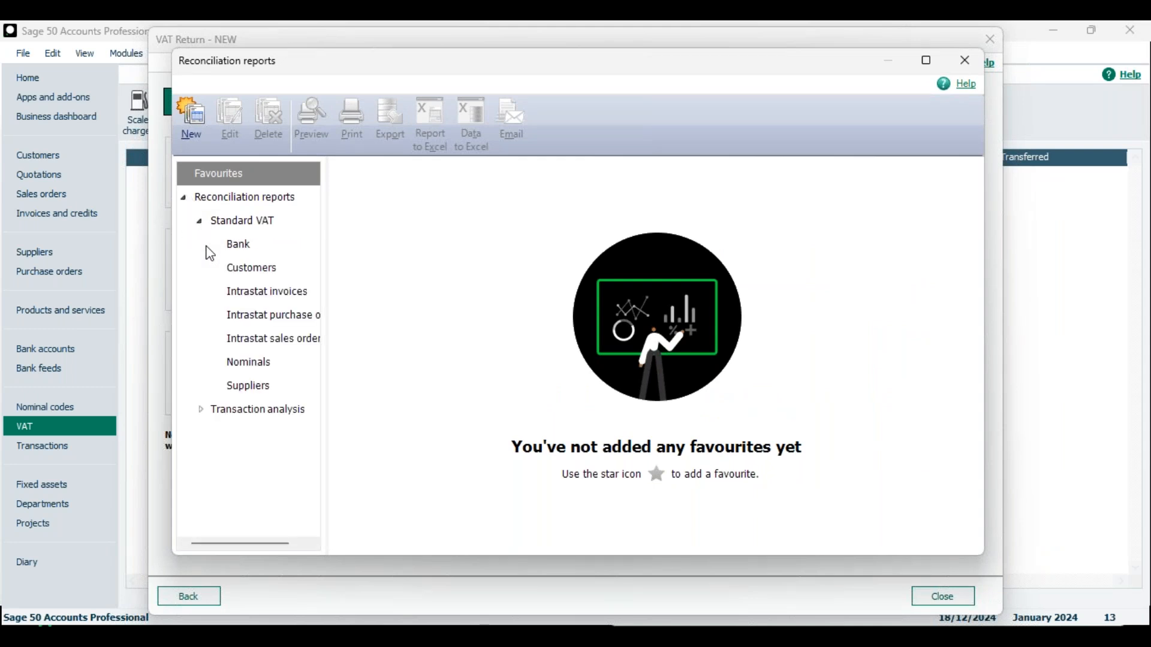
{"action": "left_click", "coordinate": [258, 249]}
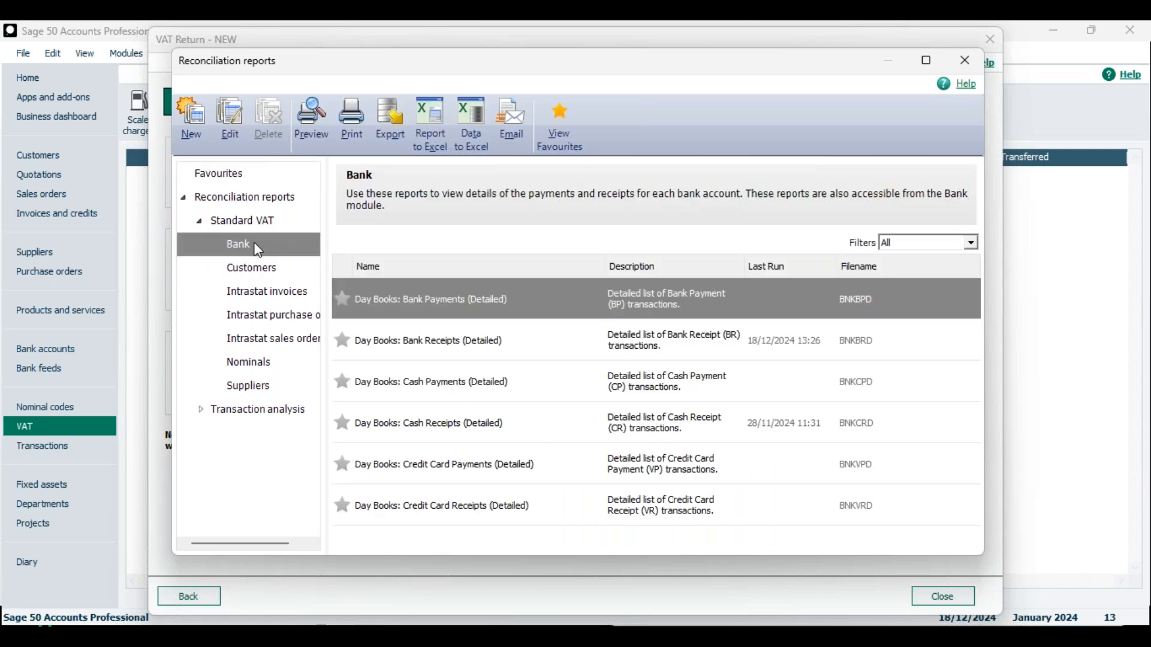
{"action": "mouse_move", "coordinate": [506, 340]}
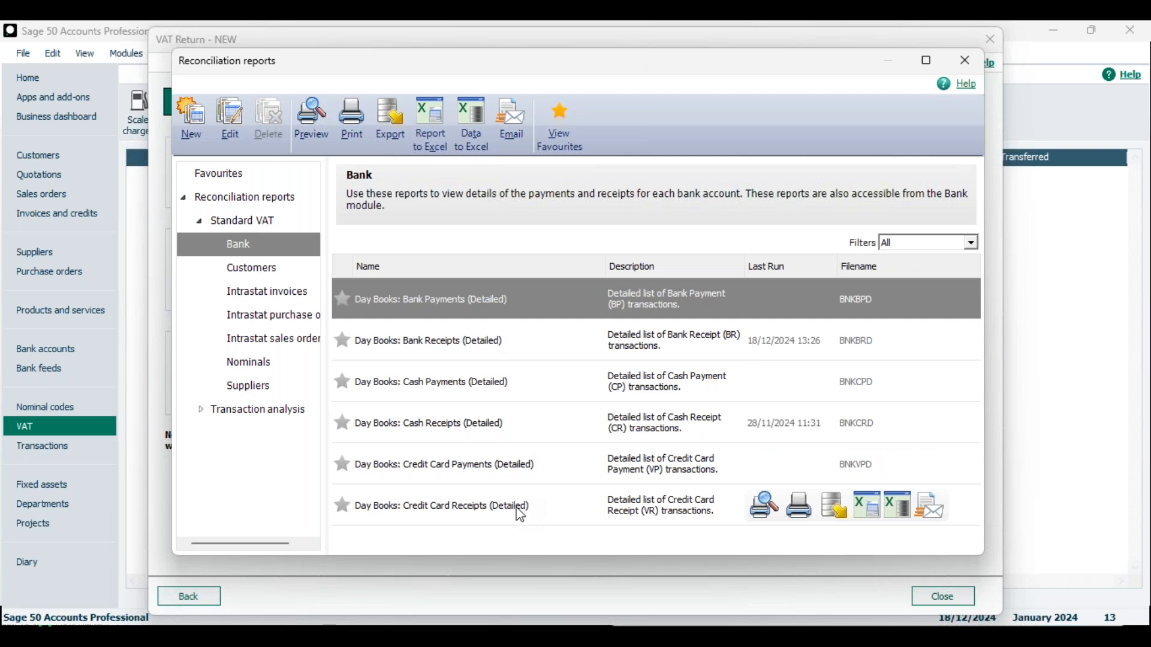
{"action": "double_click", "coordinate": [460, 340]}
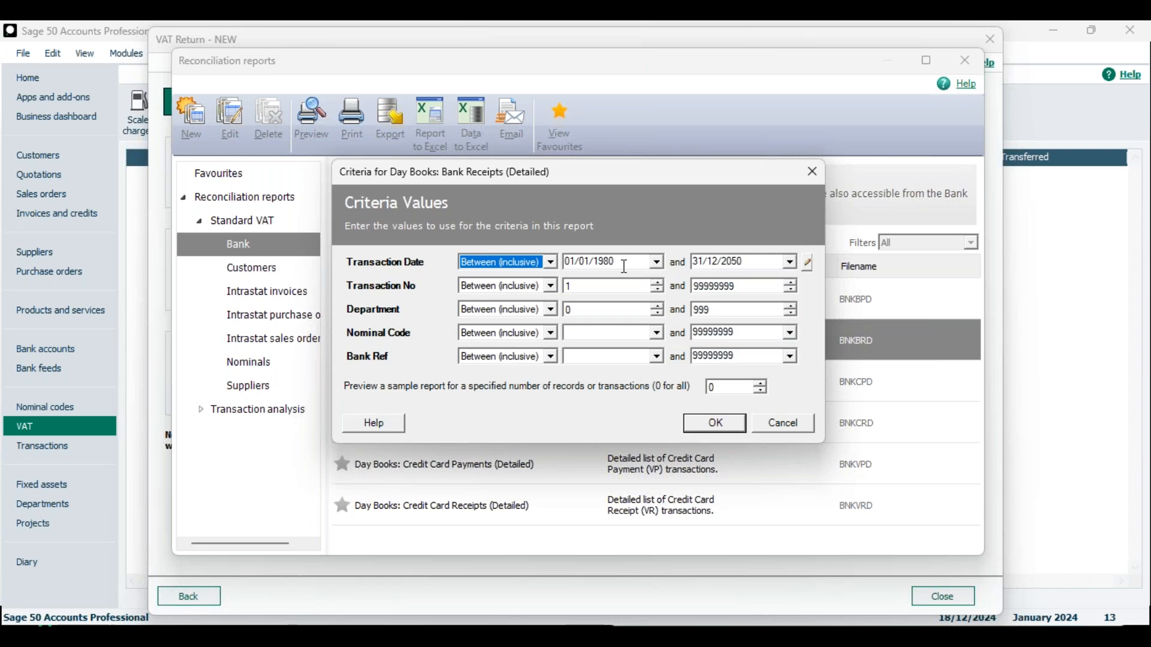
{"action": "left_click", "coordinate": [803, 425]}
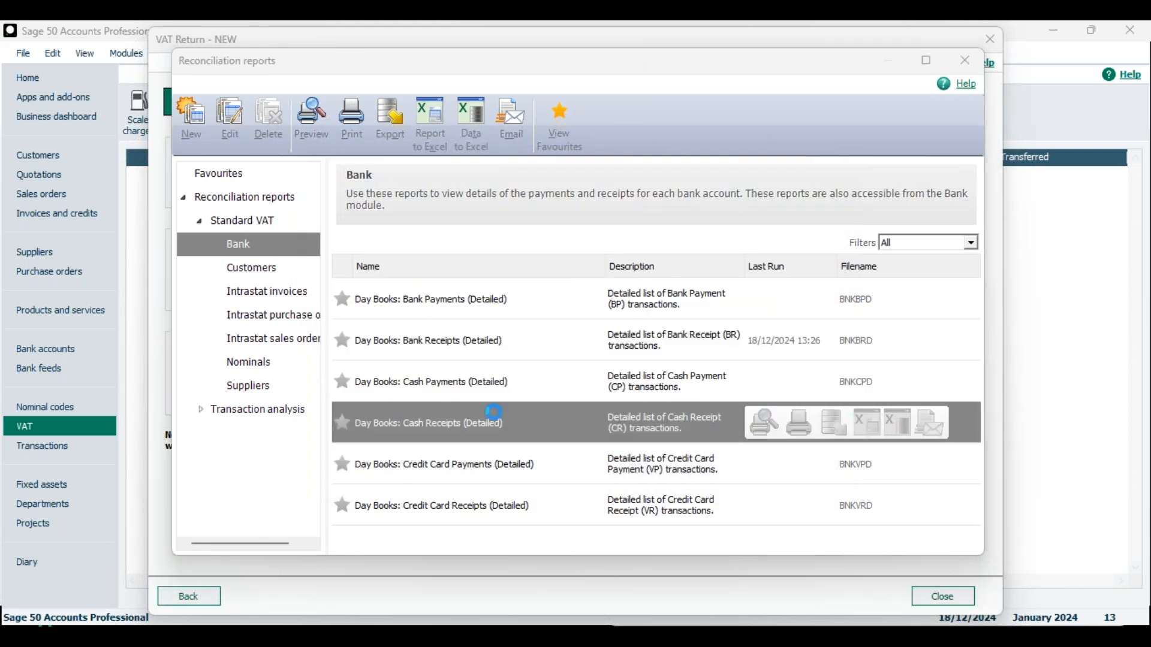
Step: Try to generate Day Books: Cash Receipts (Detailed) for transactions dated 01/10/2024 to 31/12/2024
{"action": "double_click", "coordinate": [501, 421]}
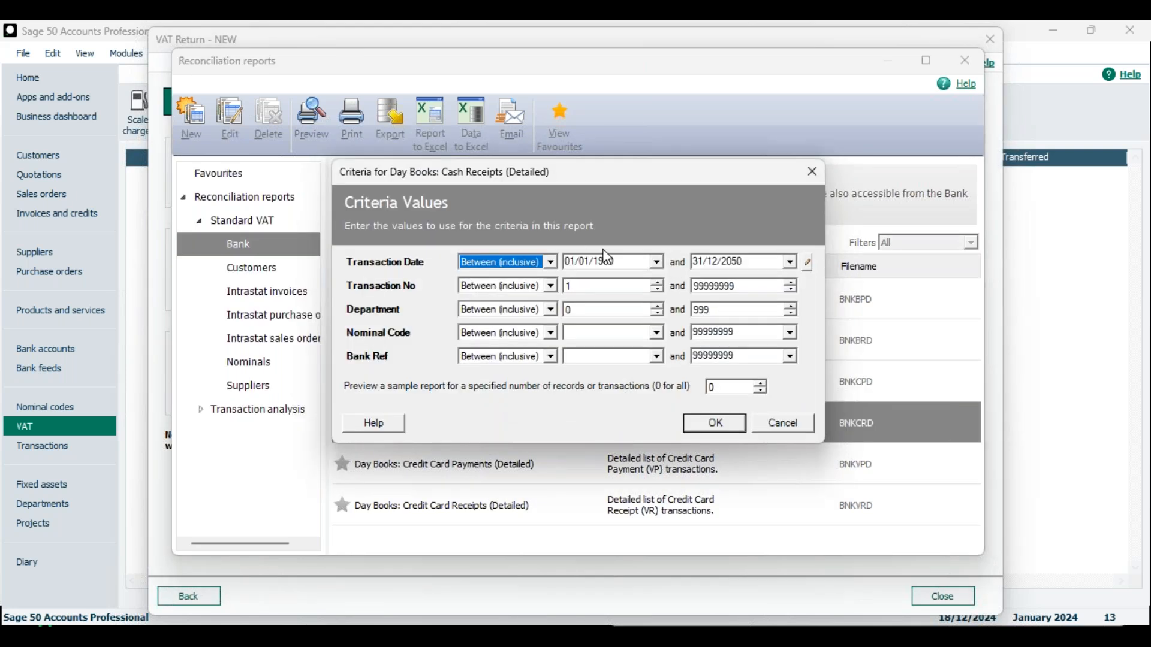
{"action": "left_click", "coordinate": [630, 264]}
{"action": "type", "text": "01102024"}
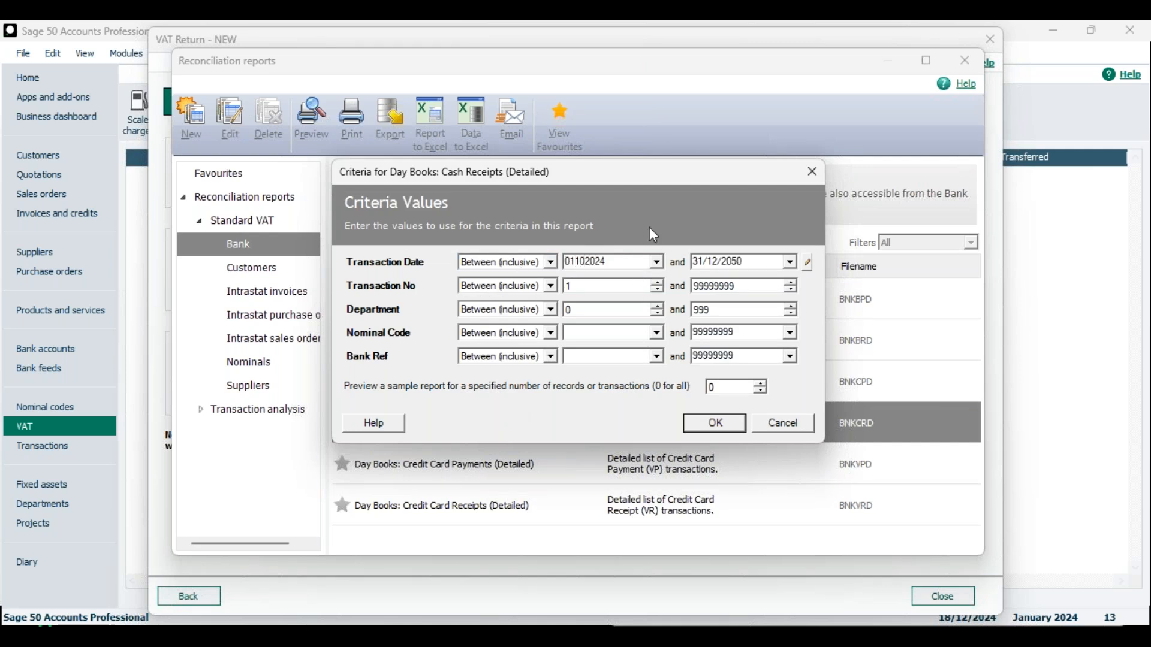
{"action": "left_click", "coordinate": [748, 262]}
{"action": "left_click_drag", "start_coordinate": [748, 262], "coordinate": [735, 262]}
{"action": "type", "text": "24"}
{"action": "left_click", "coordinate": [715, 423]}
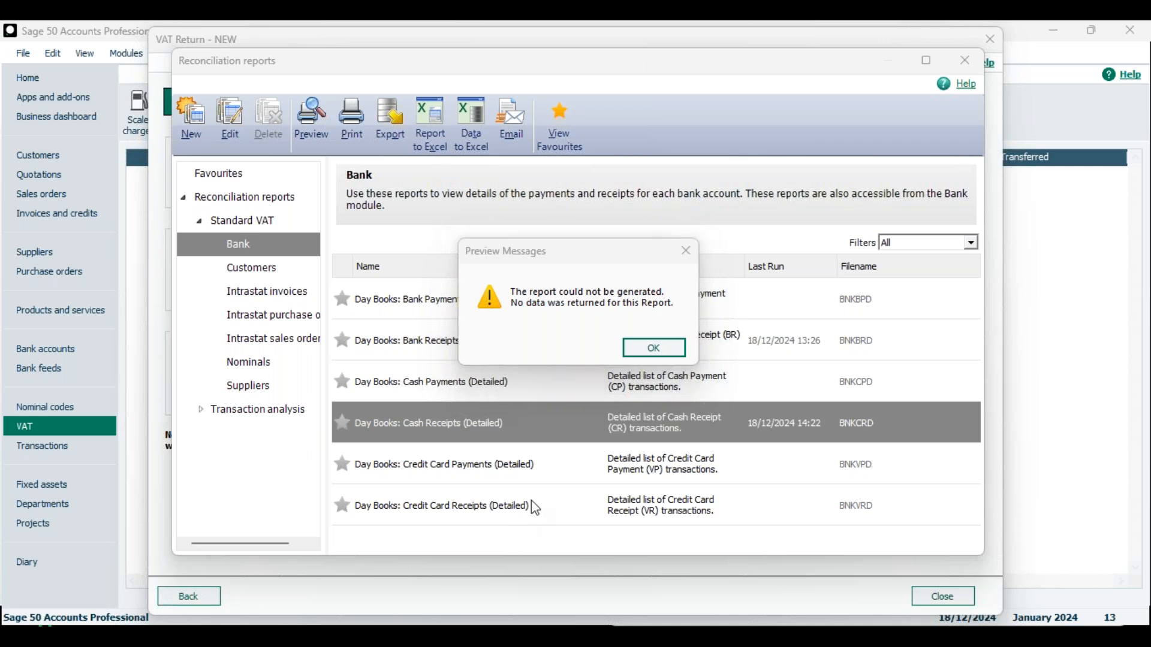
{"action": "left_click", "coordinate": [653, 347]}
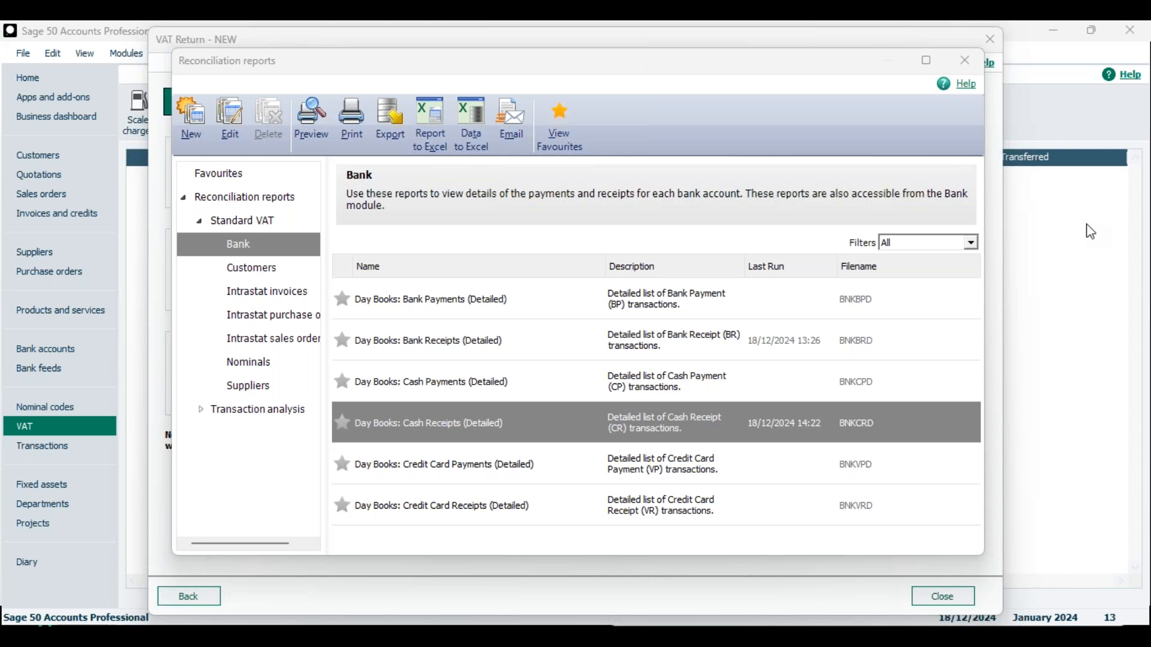
Step: Switch to the browser and arrange the VAT Report (Detailed) PDF beside the bank receipts day book PDF
{"action": "left_click", "coordinate": [505, 341]}
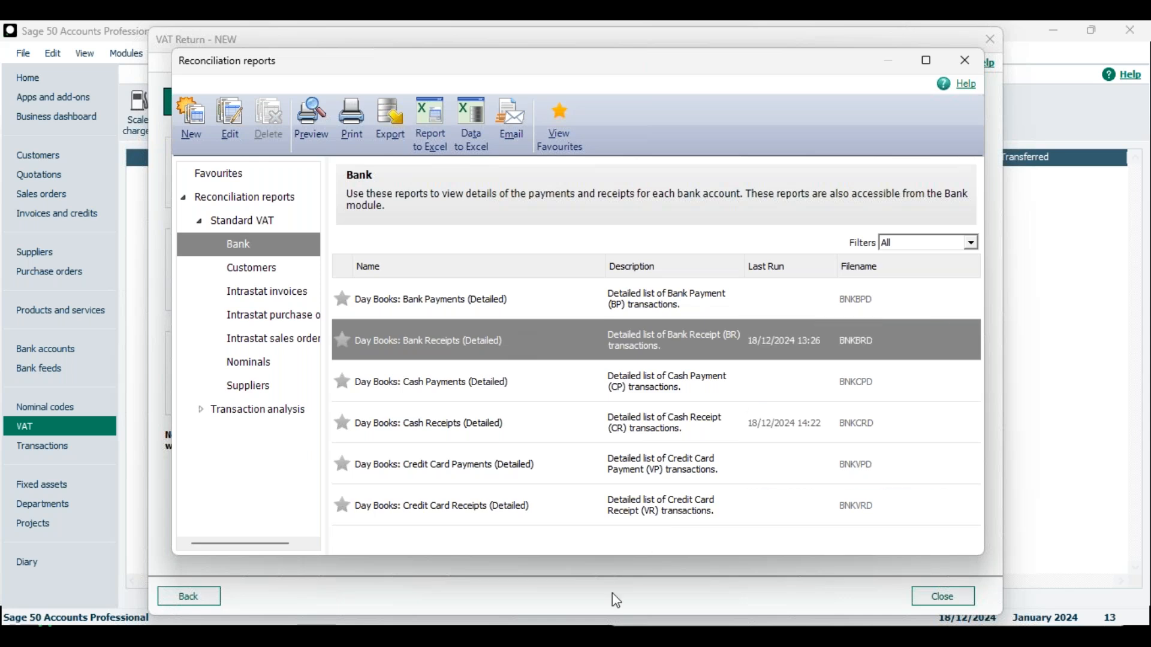
{"action": "left_click", "coordinate": [618, 637]}
{"action": "left_click_drag", "start_coordinate": [918, 50], "coordinate": [192, 41]}
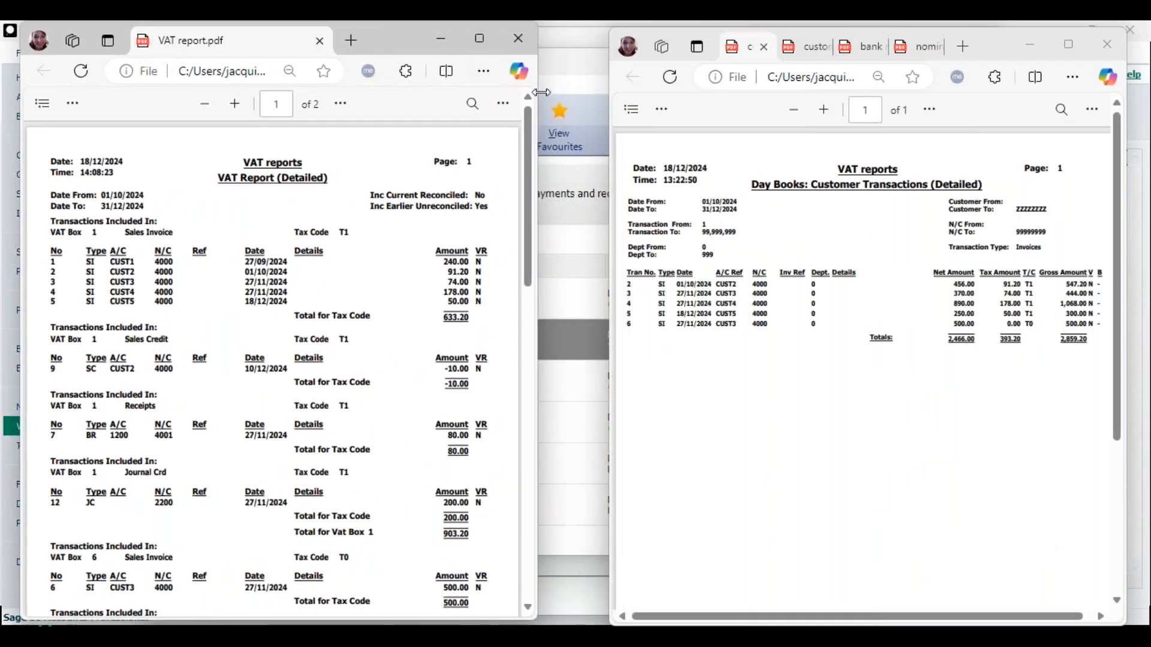
{"action": "mouse_move", "coordinate": [539, 86]}
{"action": "left_mouse_down"}
{"action": "mouse_move", "coordinate": [603, 86]}
{"action": "mouse_move", "coordinate": [553, 85]}
{"action": "left_mouse_up"}
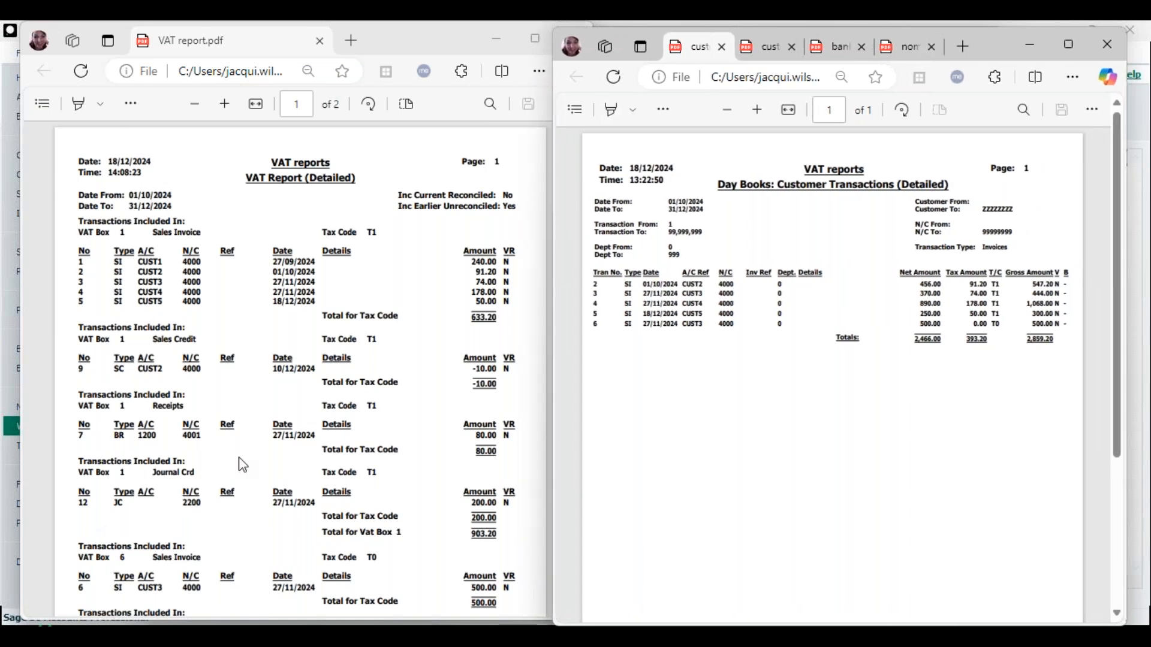
{"action": "left_click", "coordinate": [840, 49]}
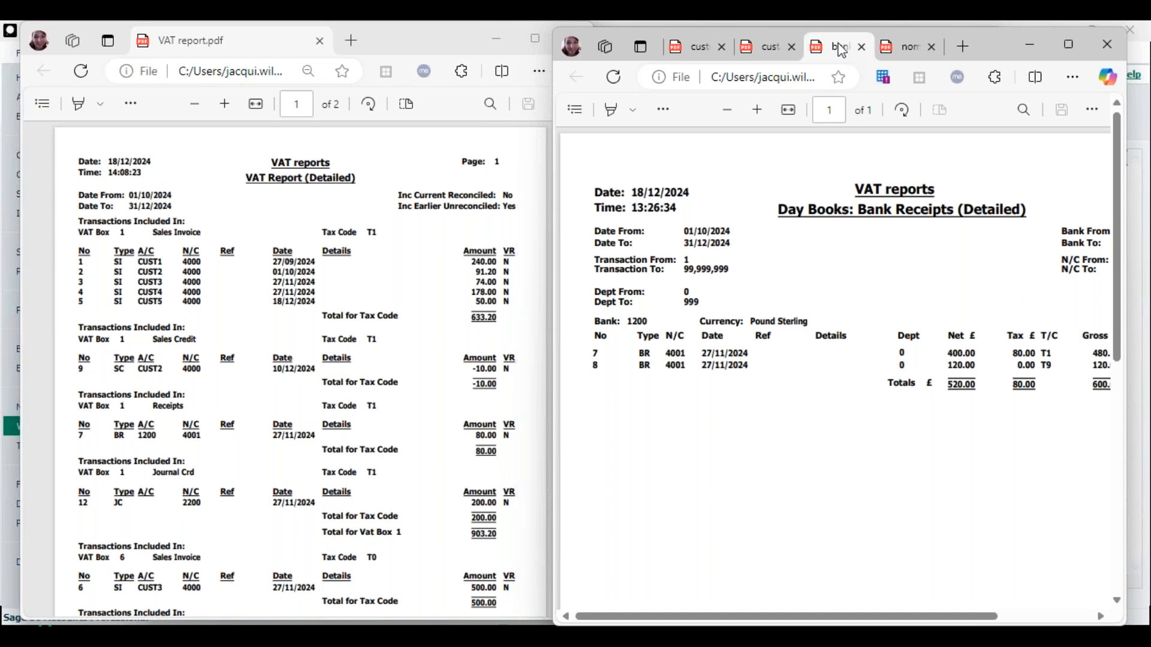
Step: Highlight the box 1 Receipts section of the VAT Report (Detailed) PDF in green and mark its margin
{"action": "left_click", "coordinate": [100, 104]}
{"action": "left_click", "coordinate": [150, 168]}
{"action": "left_click", "coordinate": [69, 394]}
{"action": "left_click_drag", "start_coordinate": [67, 393], "coordinate": [59, 449]}
{"action": "left_click_drag", "start_coordinate": [71, 399], "coordinate": [71, 439]}
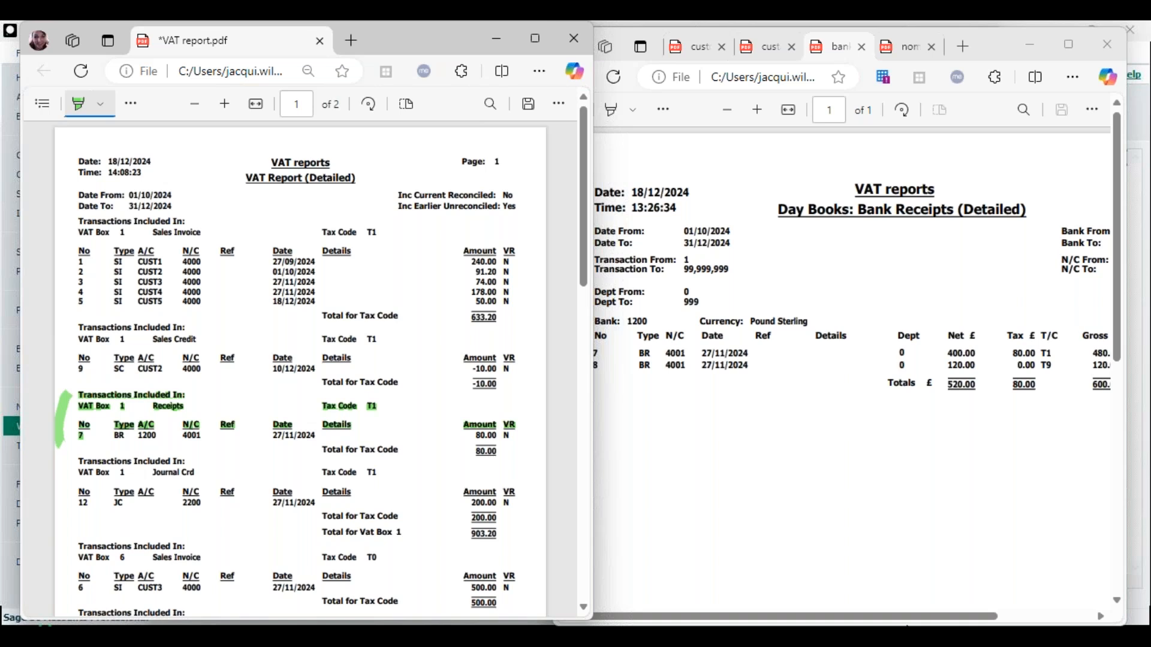
{"action": "left_click_drag", "start_coordinate": [592, 290], "coordinate": [584, 291]}
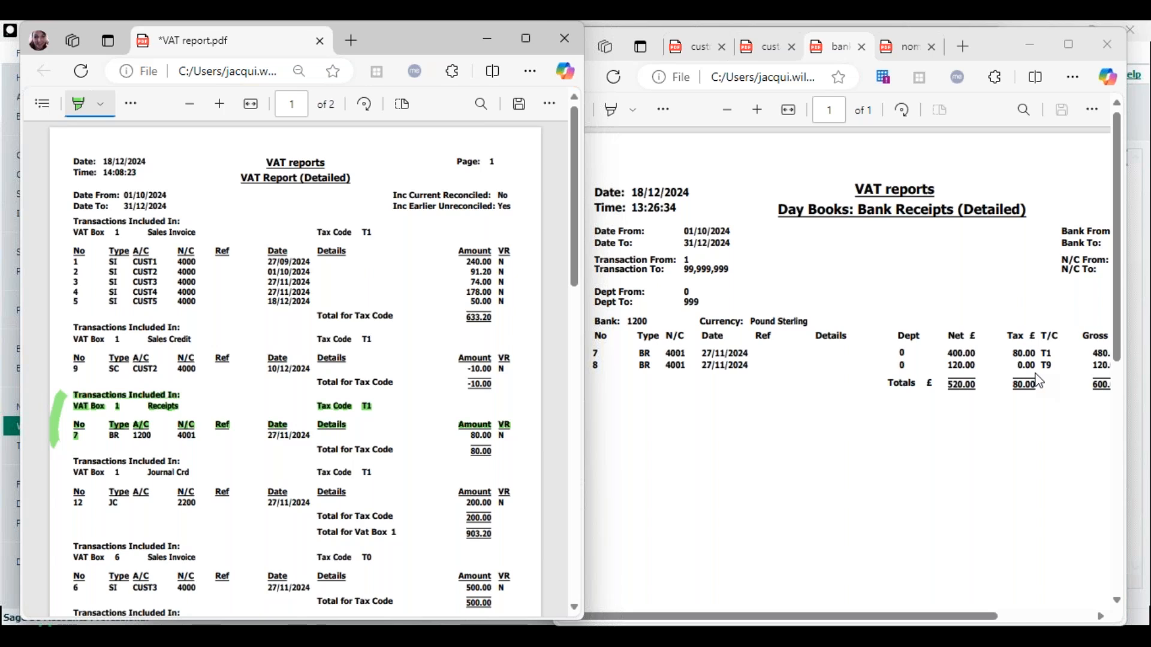
Step: View the nominal ledger day book PDF beside the VAT report, then switch back to Sage 50 Accounts
{"action": "left_click", "coordinate": [910, 49]}
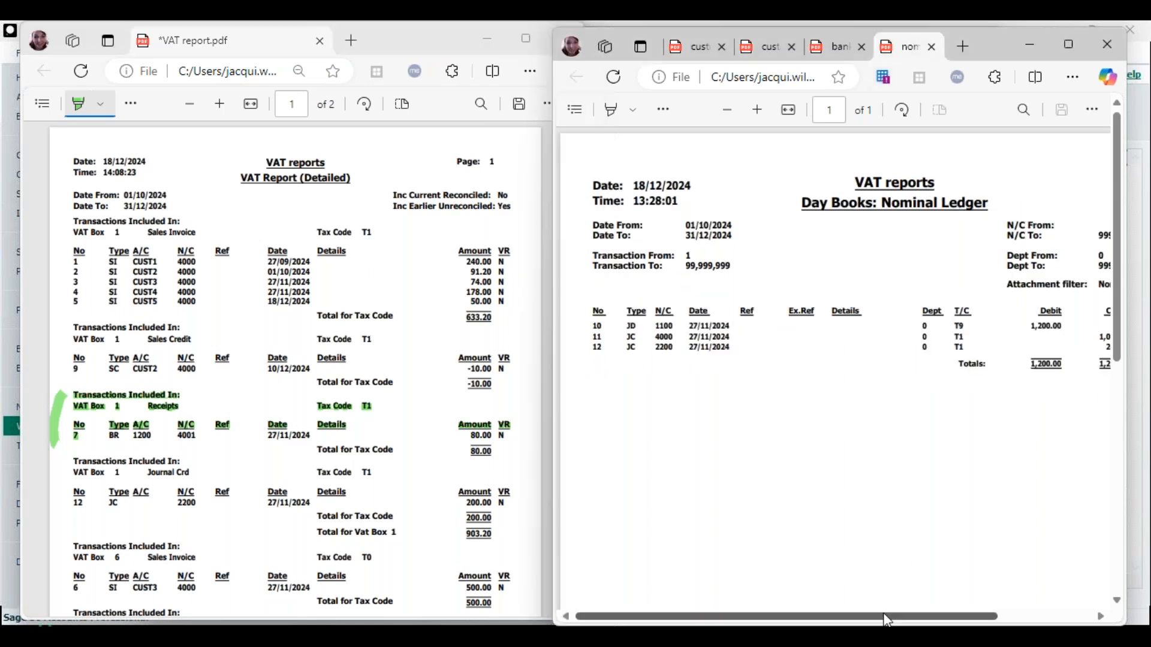
{"action": "left_click_drag", "start_coordinate": [886, 617], "coordinate": [901, 622]}
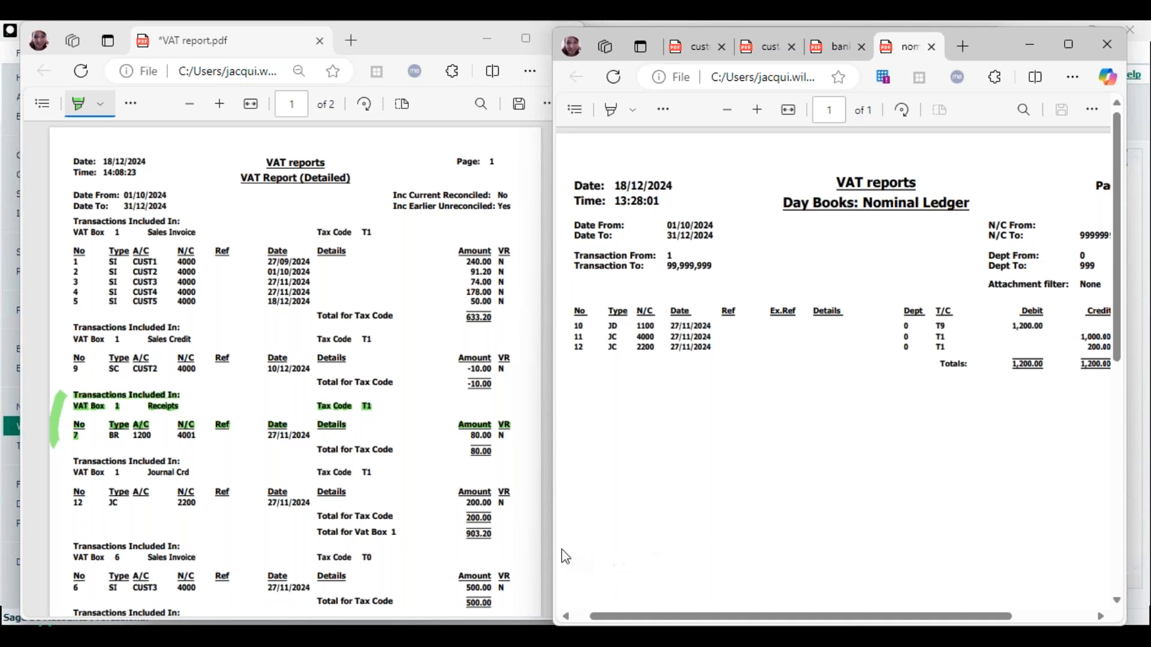
{"action": "left_click", "coordinate": [763, 637]}
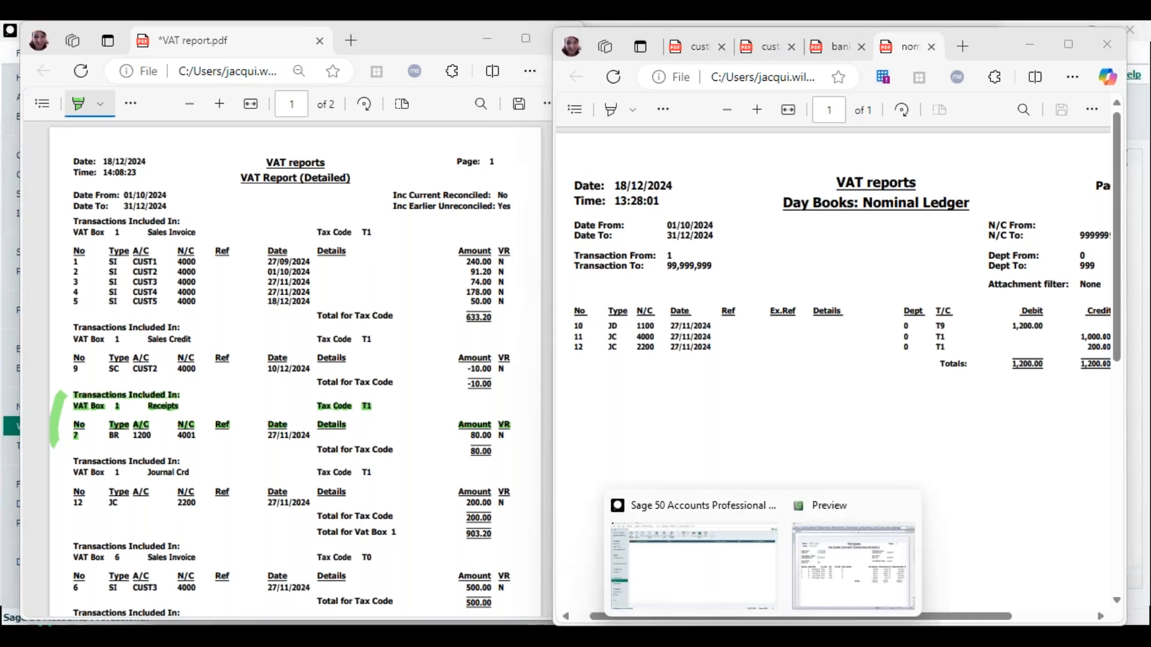
{"action": "left_click", "coordinate": [681, 548]}
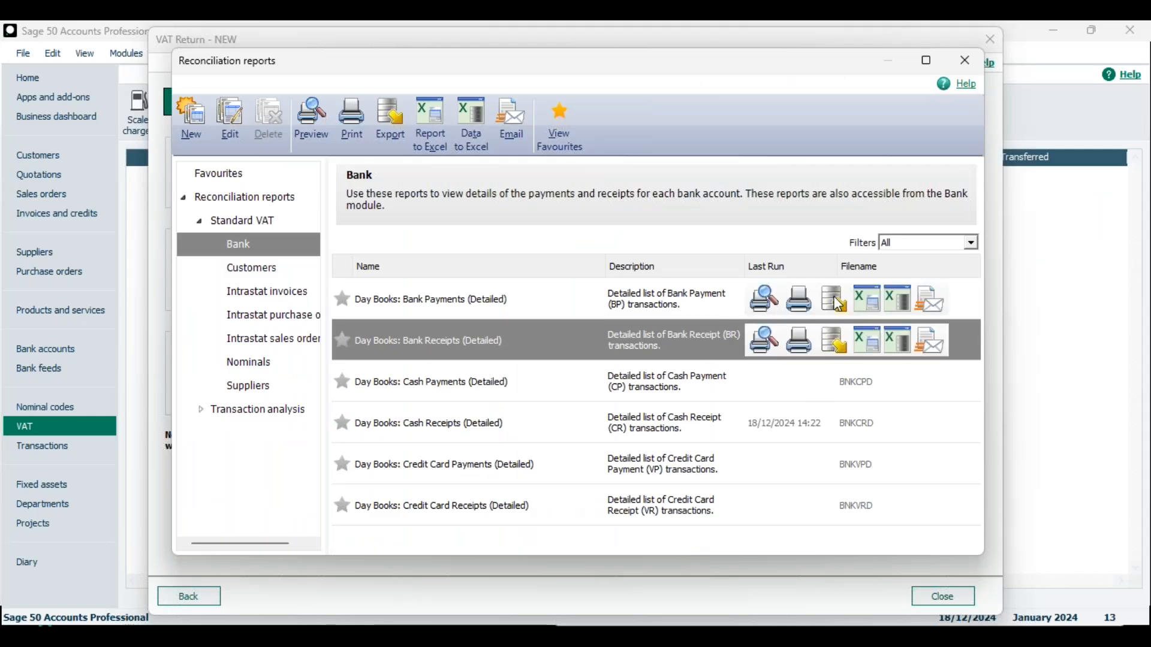
Step: Close and reopen the reconciliation reports, then display the Nominals reports in the Standard VAT group
{"action": "left_click", "coordinate": [959, 60]}
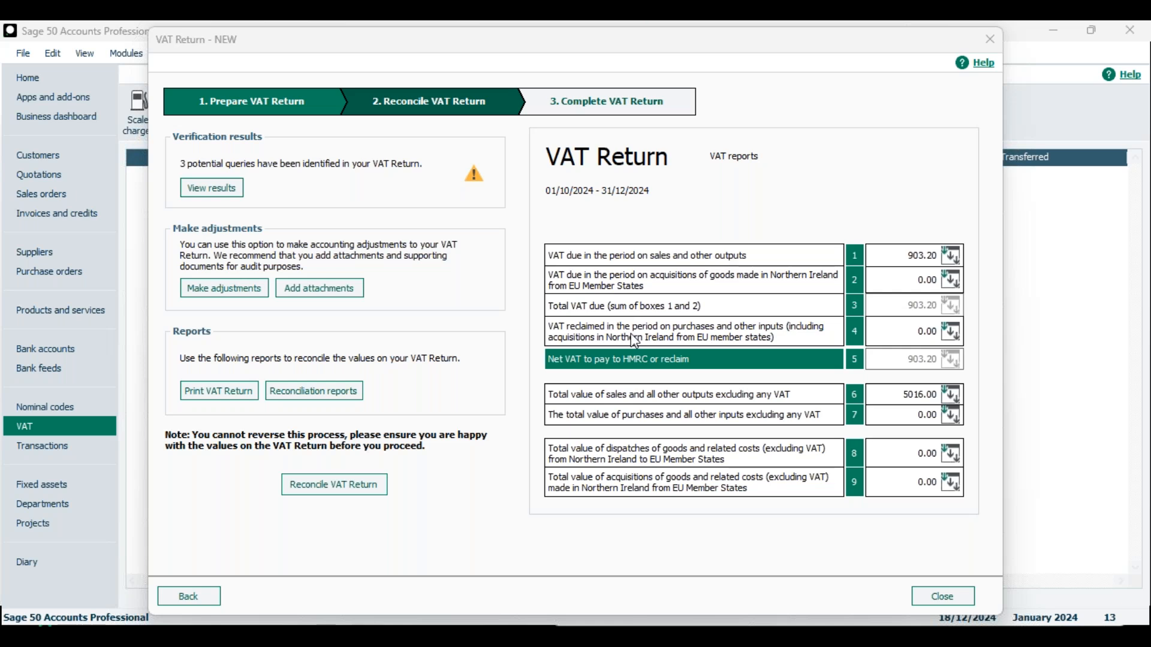
{"action": "left_click", "coordinate": [335, 398]}
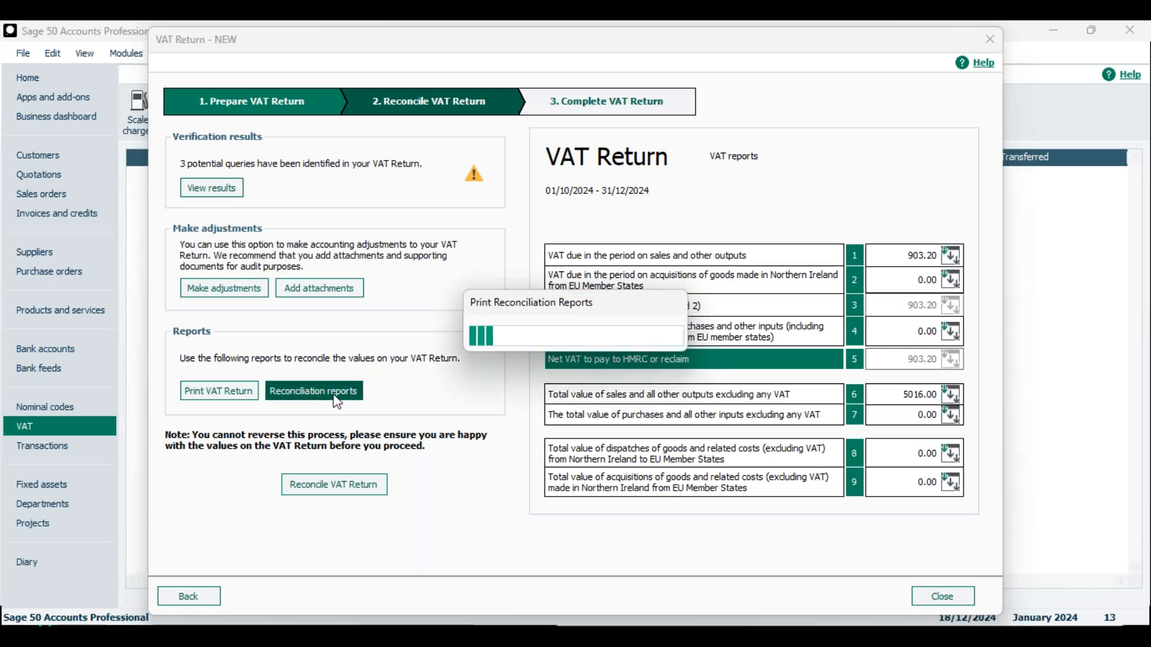
{"action": "left_click", "coordinate": [184, 198]}
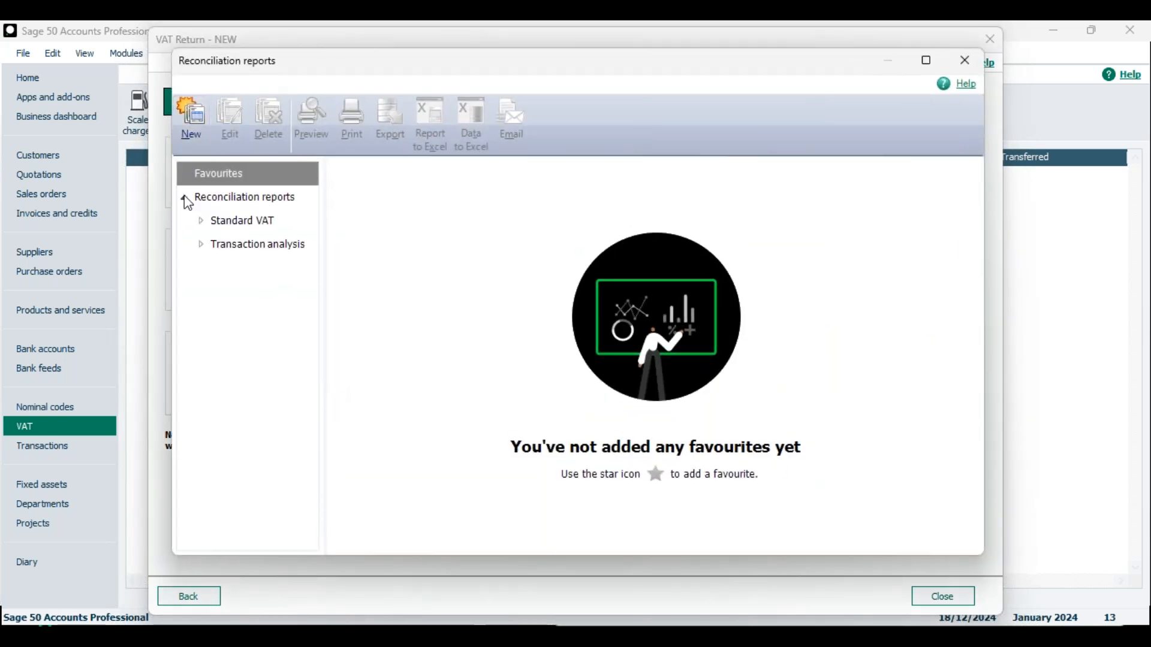
{"action": "left_click", "coordinate": [200, 221]}
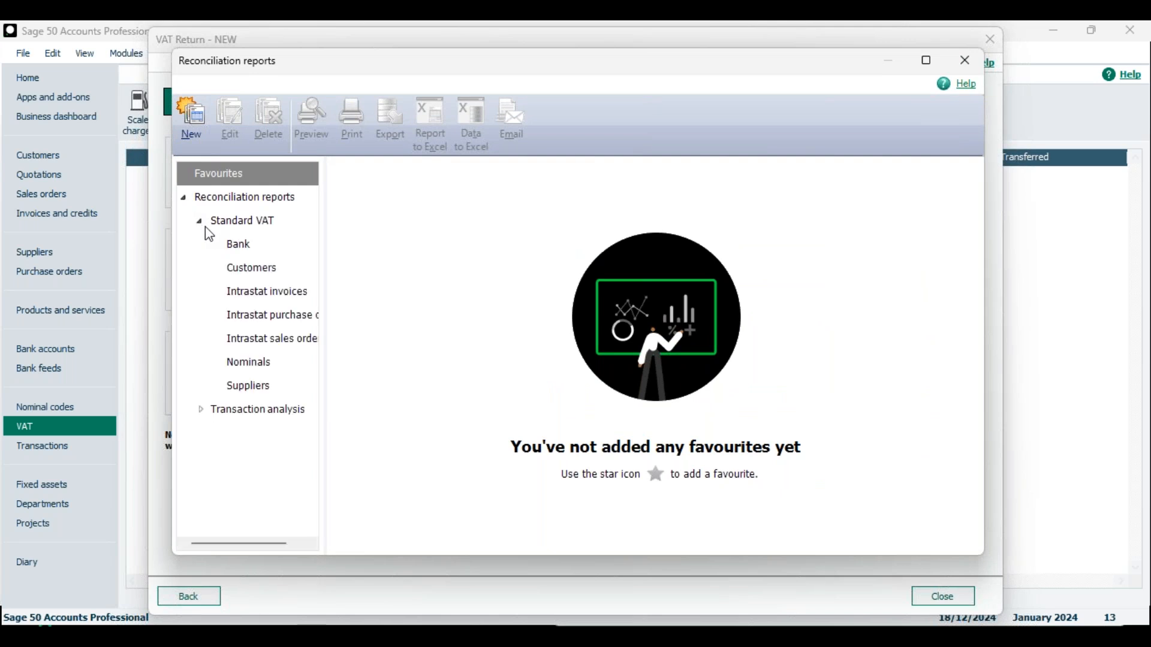
{"action": "left_click", "coordinate": [256, 367]}
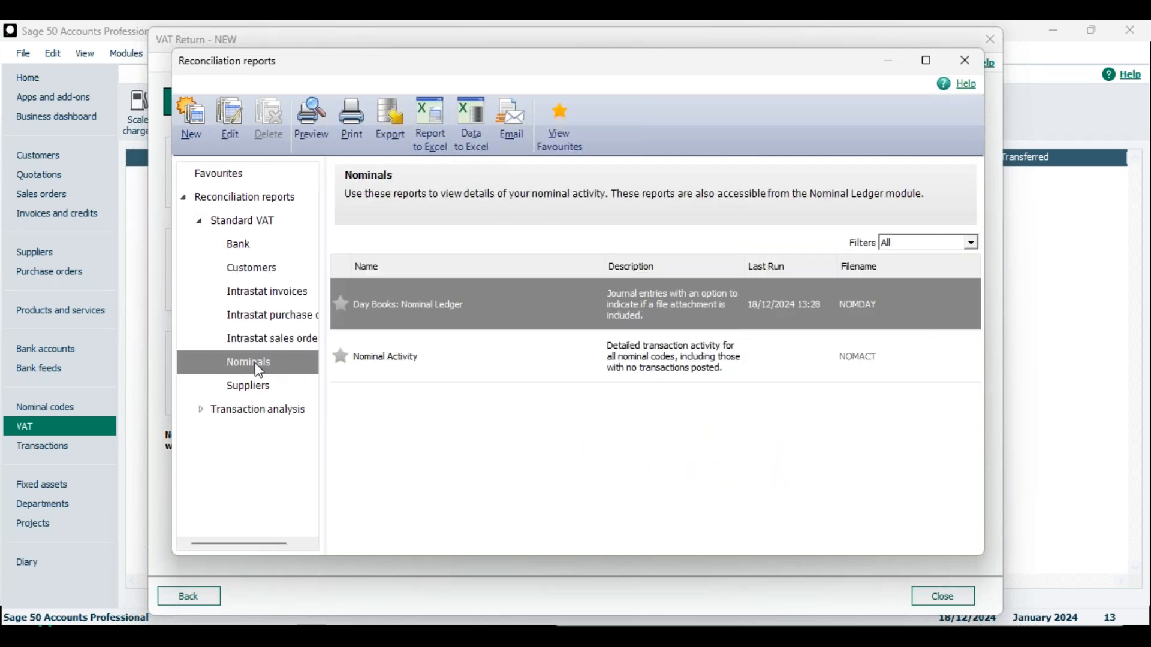
Step: Generate Day Books: Nominal Ledger with transaction dates between 01/10/0224 and 31/12/2024, then close the preview
{"action": "mouse_move", "coordinate": [621, 314]}
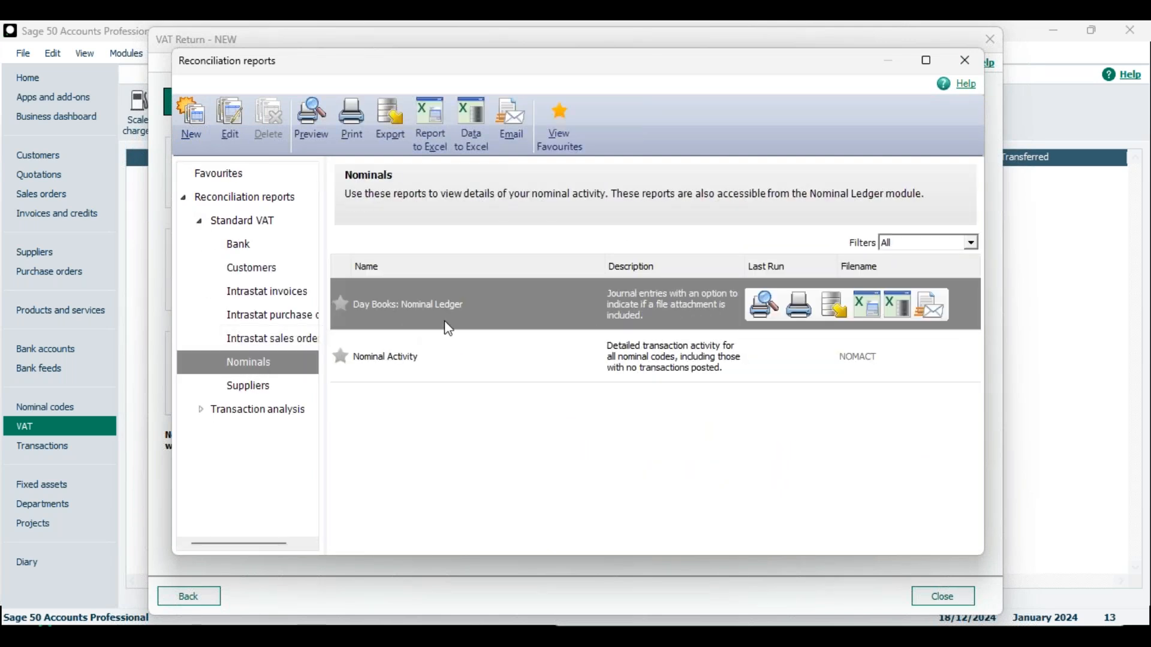
{"action": "double_click", "coordinate": [523, 317]}
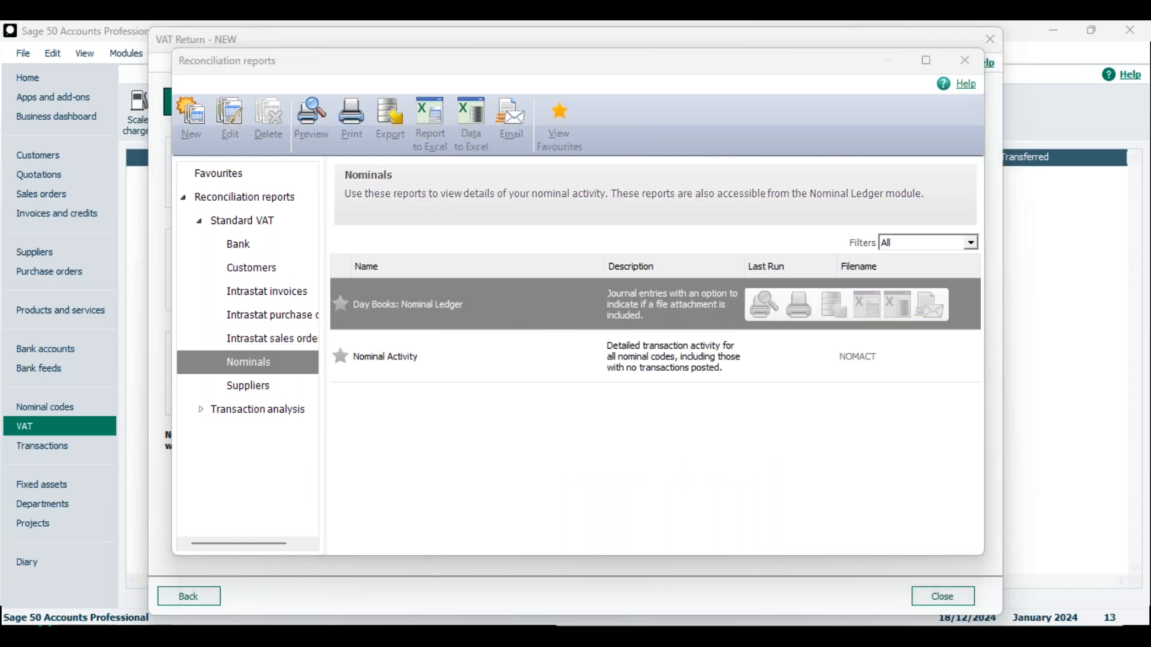
{"action": "left_click", "coordinate": [624, 262]}
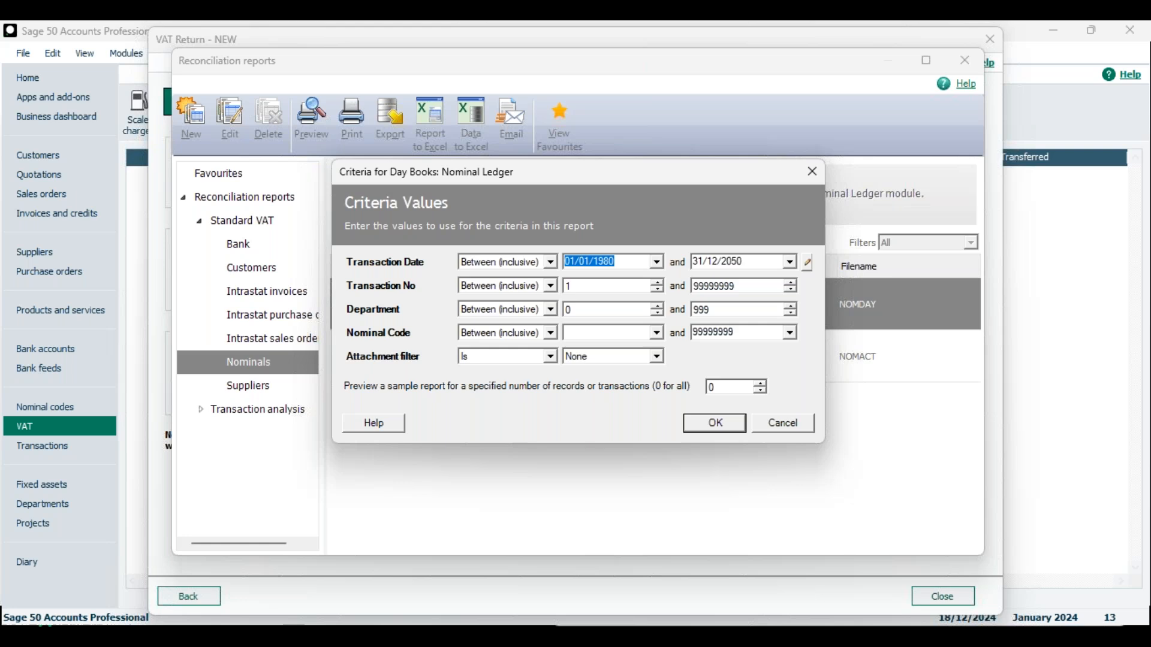
{"action": "type", "text": "010101224"}
{"action": "left_click", "coordinate": [598, 264]}
{"action": "key", "text": "BackSpace"}
{"action": "left_click_drag", "start_coordinate": [575, 263], "coordinate": [579, 264]}
{"action": "type", "text": "10"}
{"action": "left_click", "coordinate": [754, 262]}
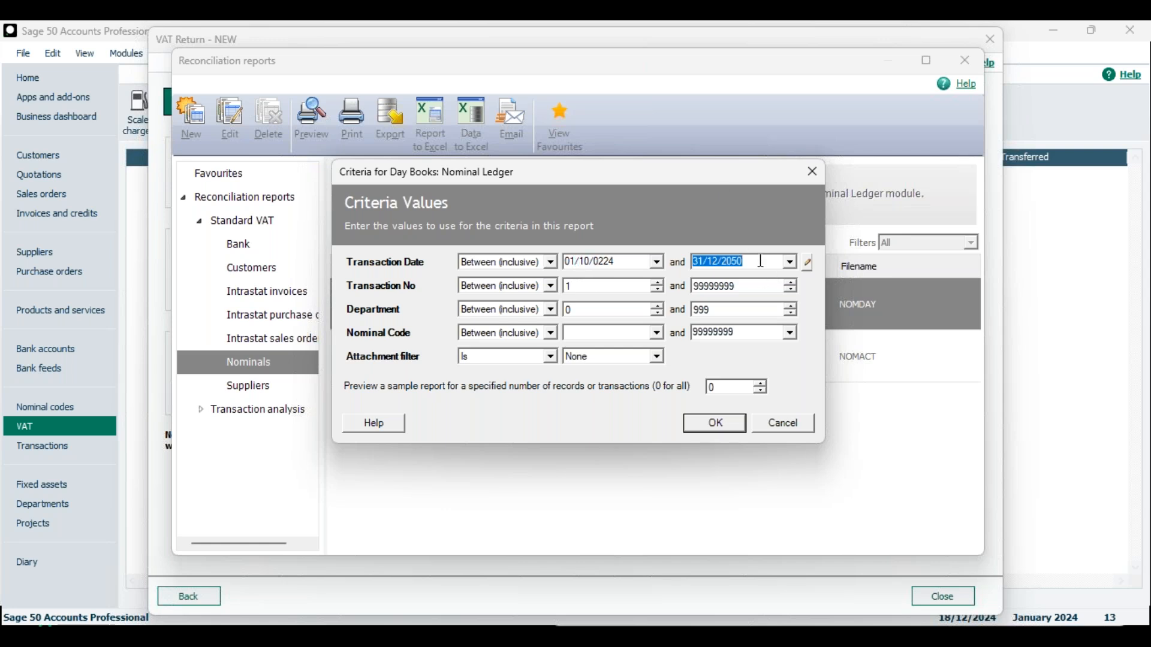
{"action": "type", "text": "31122024"}
{"action": "left_click", "coordinate": [719, 424]}
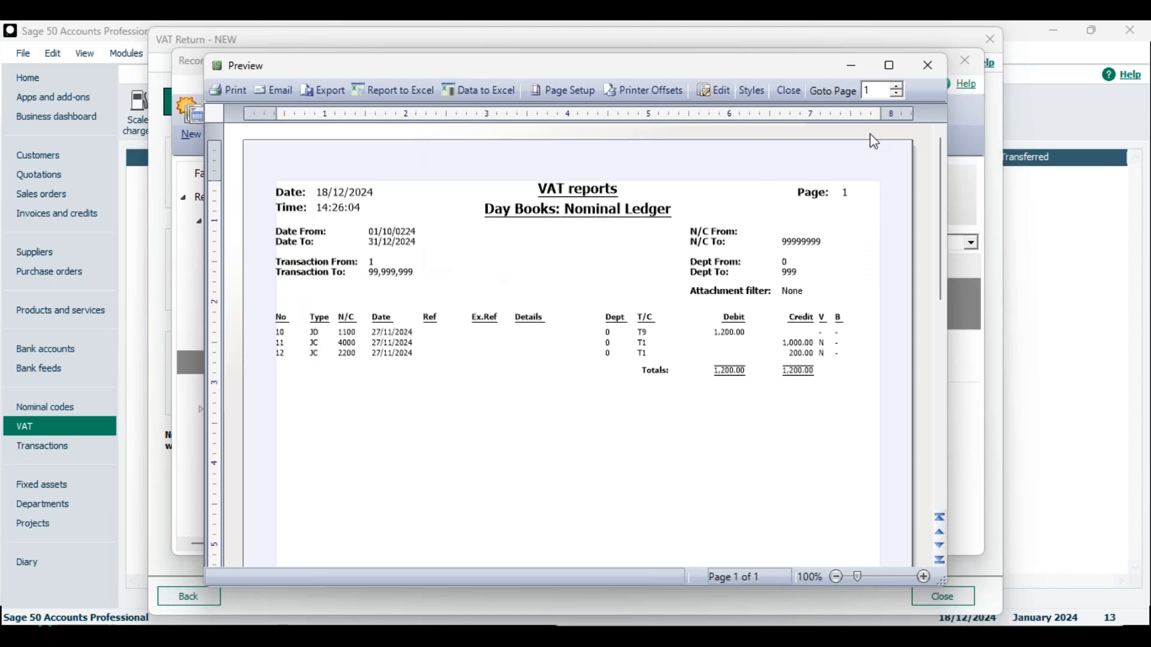
{"action": "left_click", "coordinate": [928, 65]}
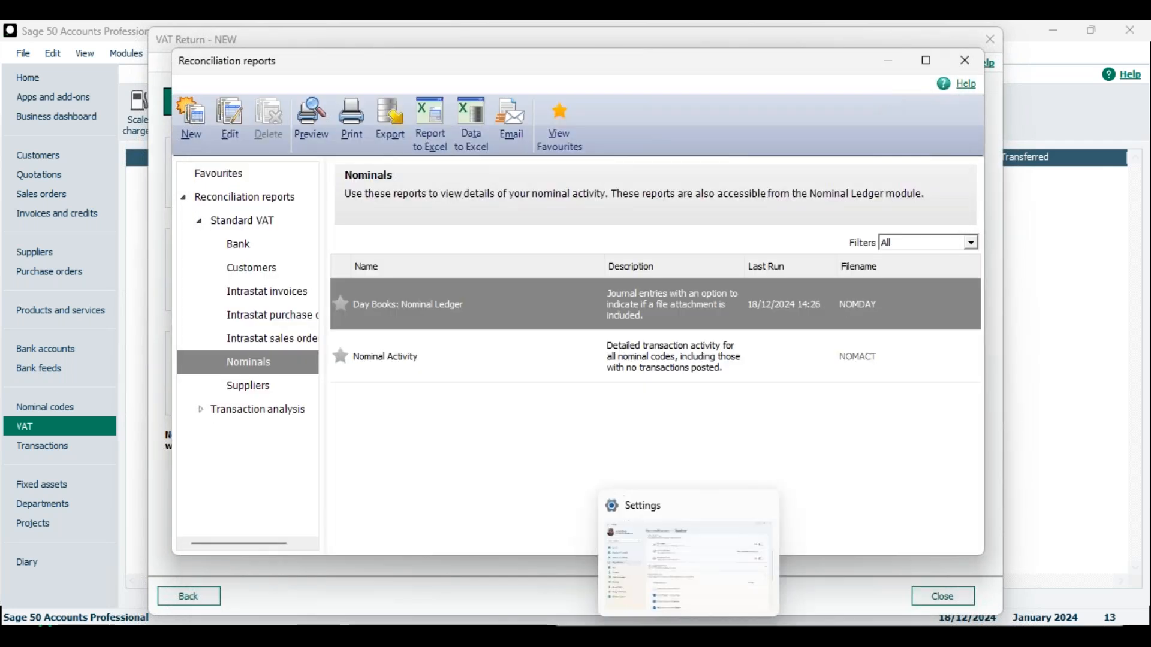
Step: Return to the nominal ledger and VAT report PDFs in the browser and mark the box 1 Journal Crd section in pink
{"action": "left_click", "coordinate": [570, 586]}
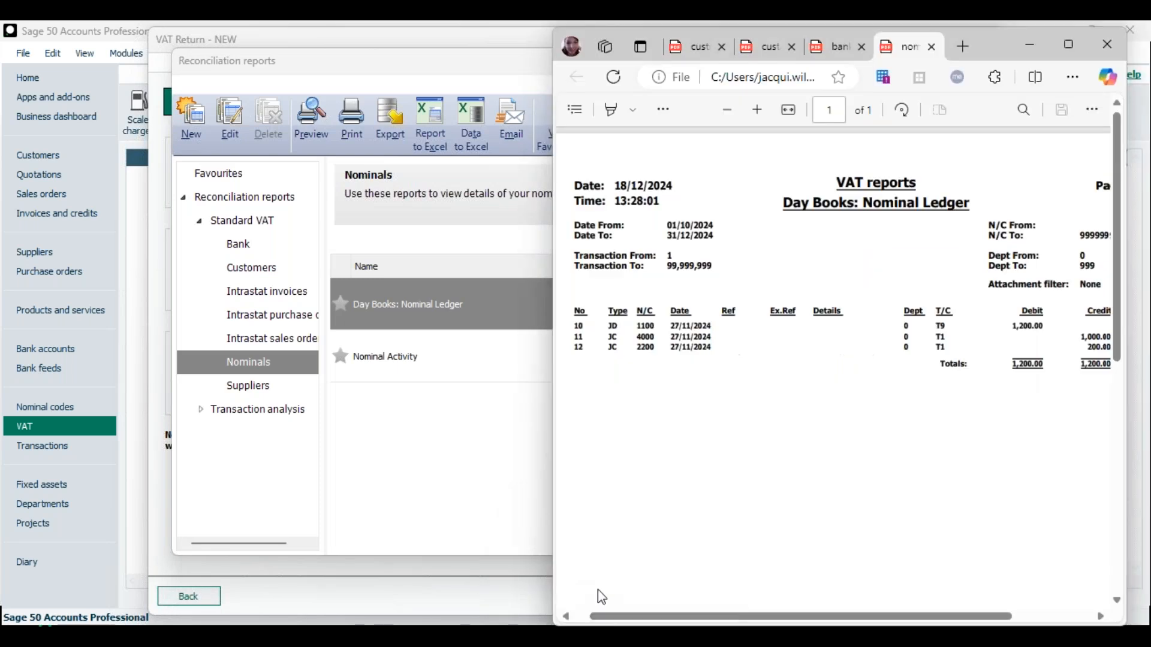
{"action": "left_click", "coordinate": [655, 596]}
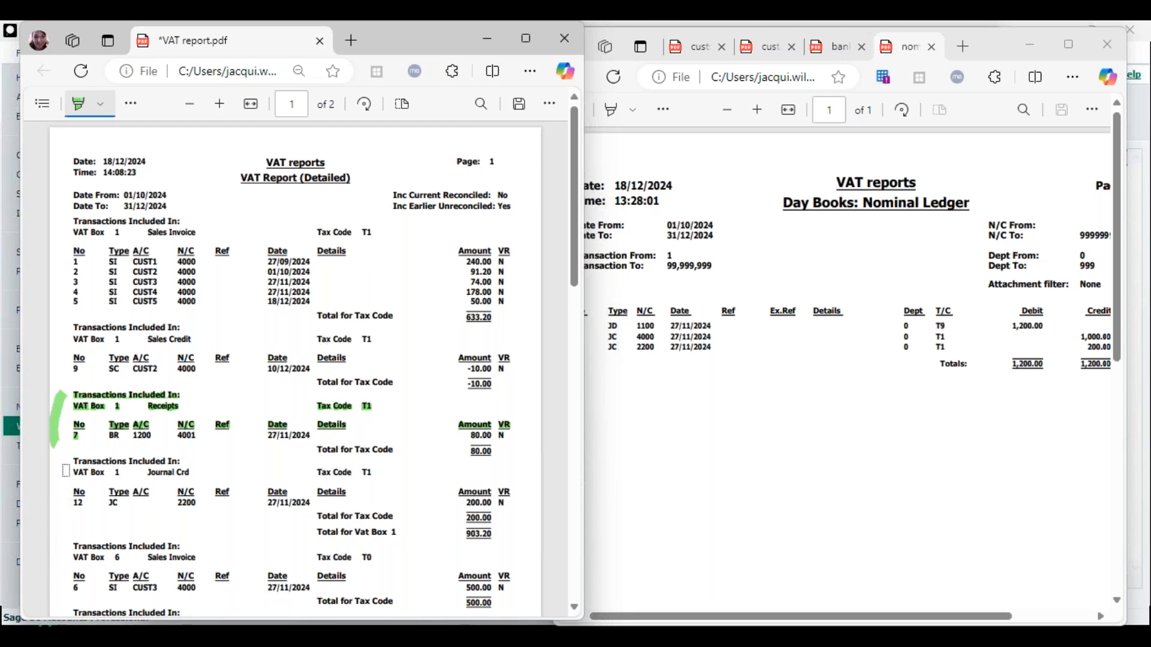
{"action": "left_click", "coordinate": [100, 103]}
{"action": "left_click", "coordinate": [218, 169]}
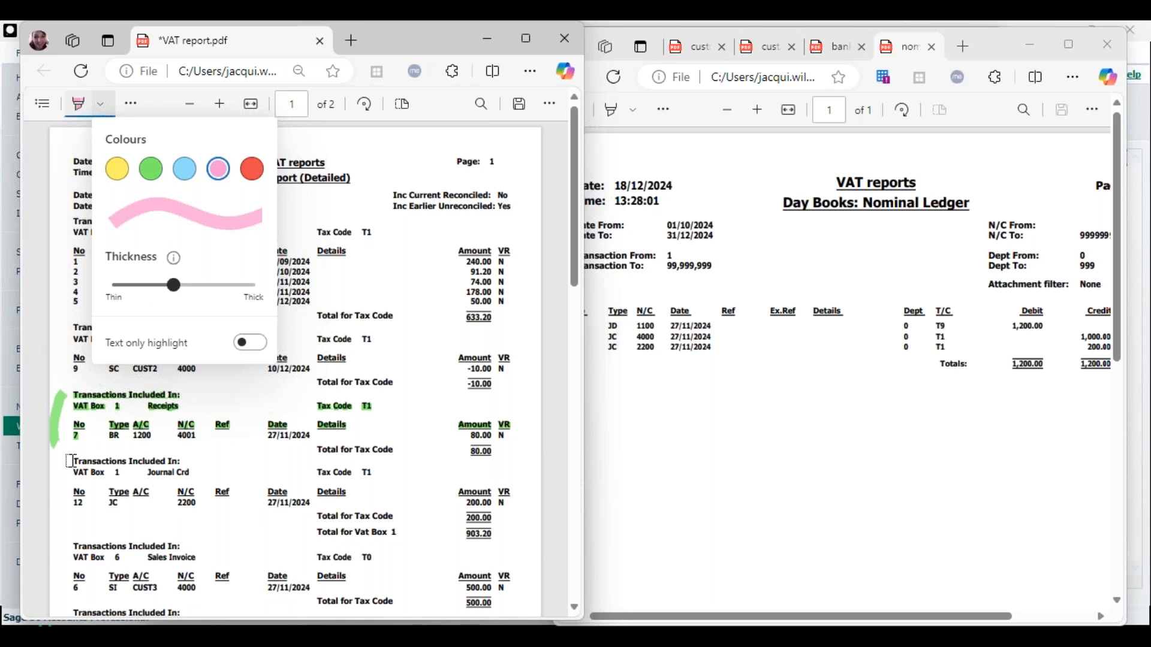
{"action": "left_click", "coordinate": [57, 460]}
{"action": "left_click_drag", "start_coordinate": [57, 460], "coordinate": [55, 503]}
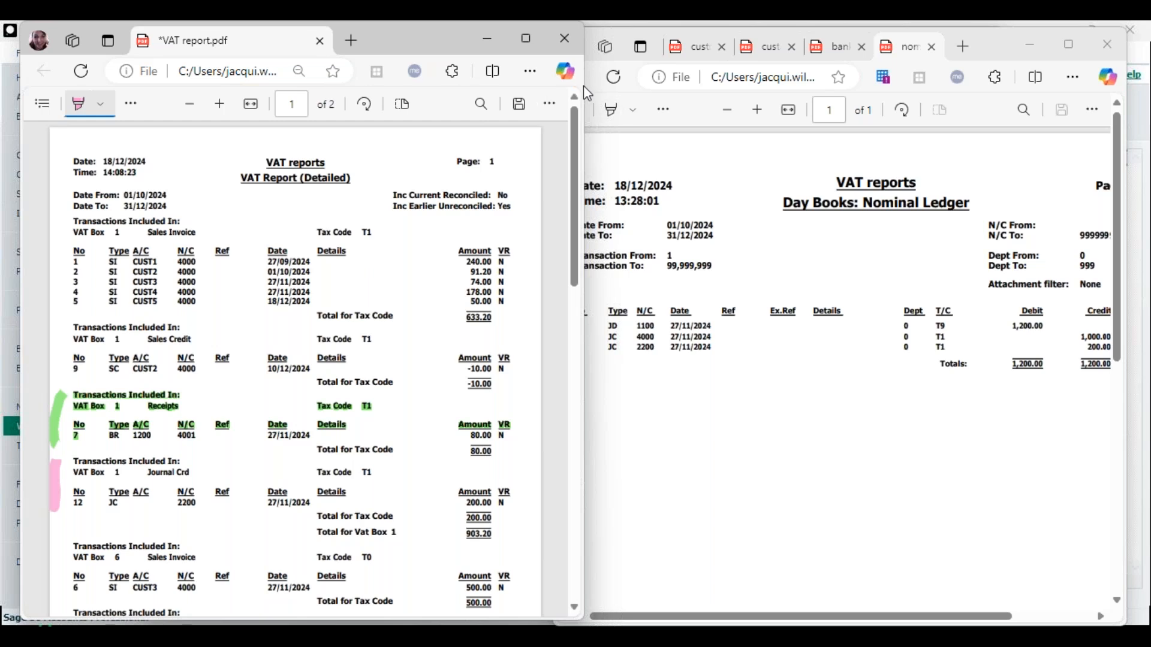
{"action": "left_click_drag", "start_coordinate": [585, 88], "coordinate": [576, 84]}
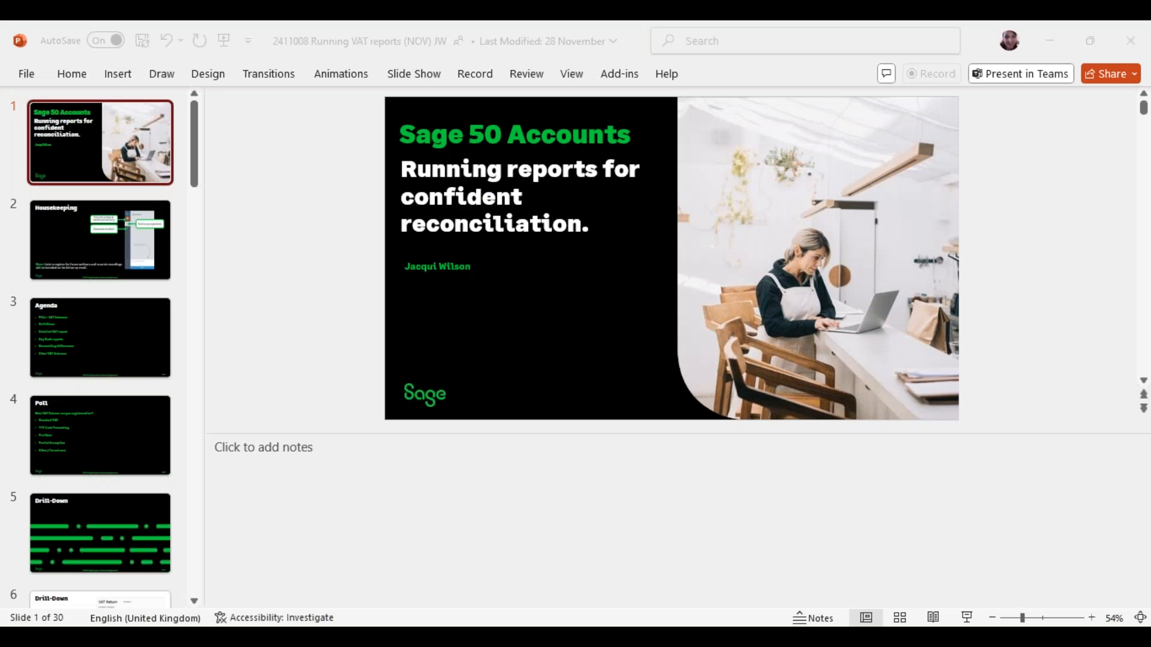
{"action": "key", "text": "alt+Tab"}
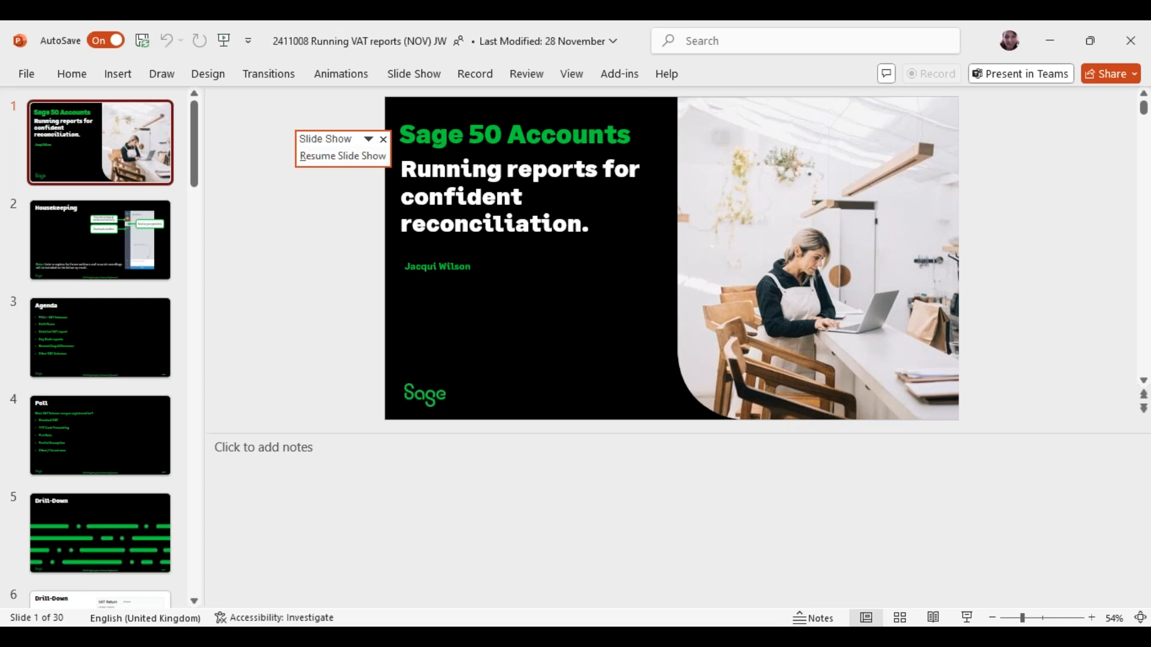
{"action": "key", "text": "alt+Tab"}
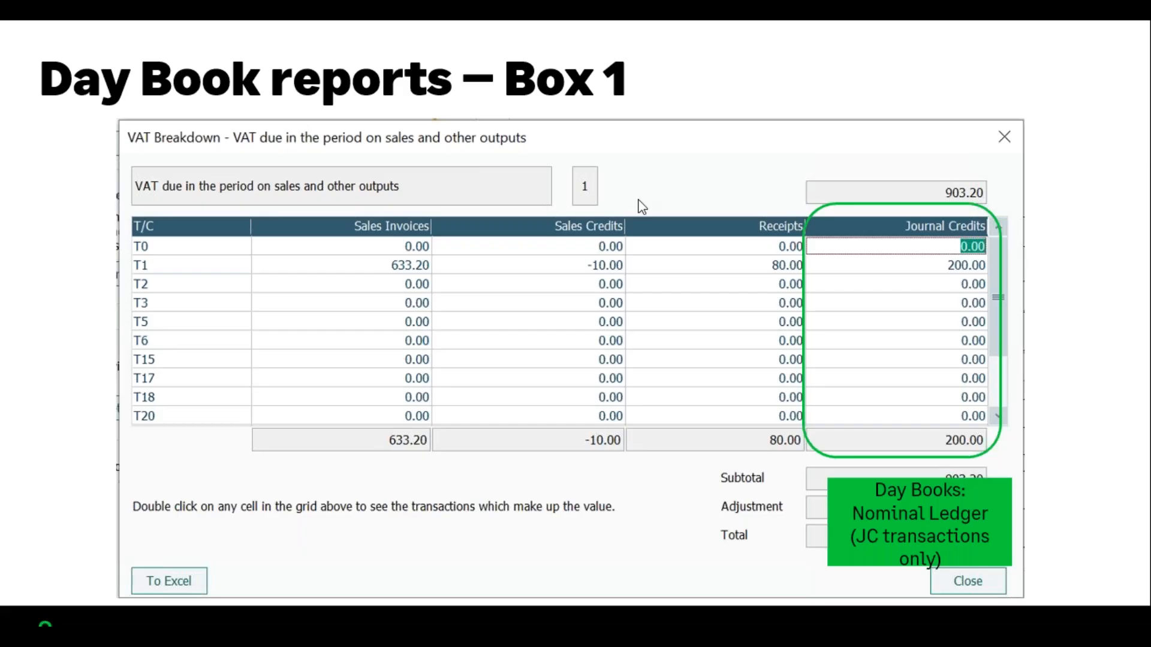
{"action": "key", "text": "Right"}
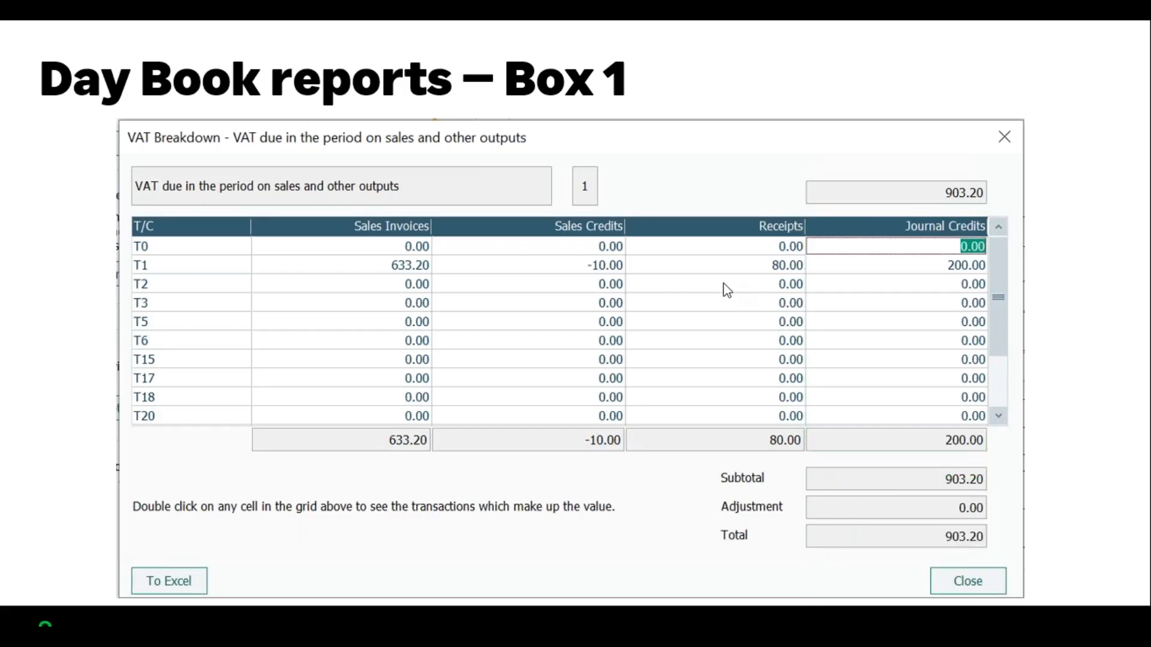
{"action": "key", "text": "Right"}
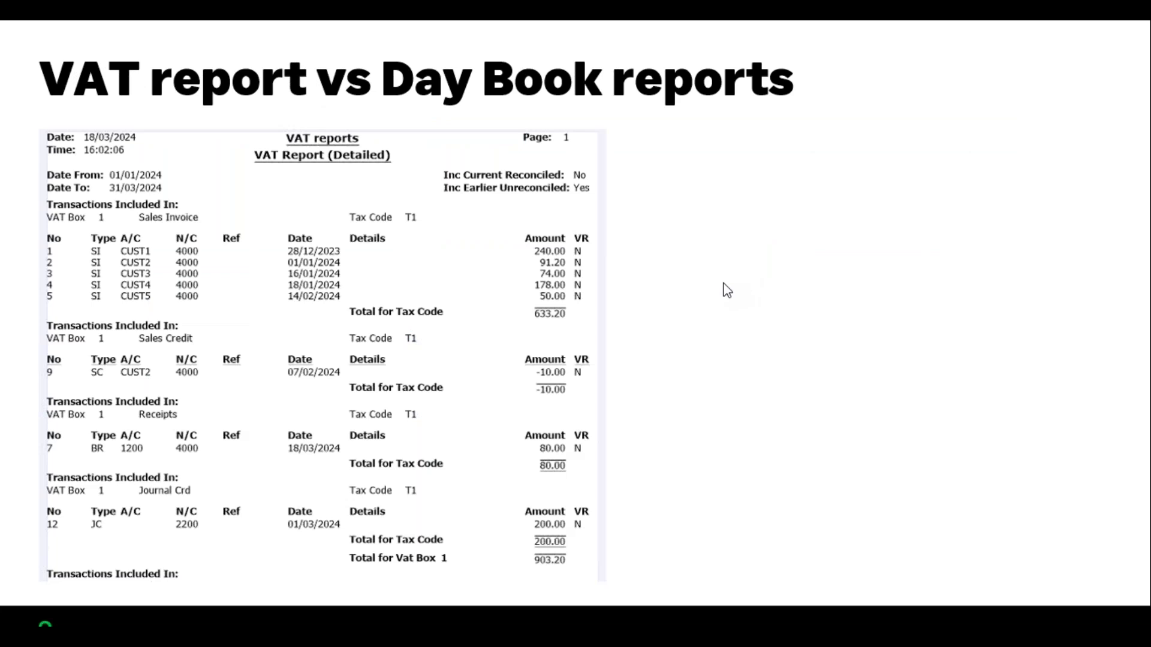
{"action": "key", "text": "Right"}
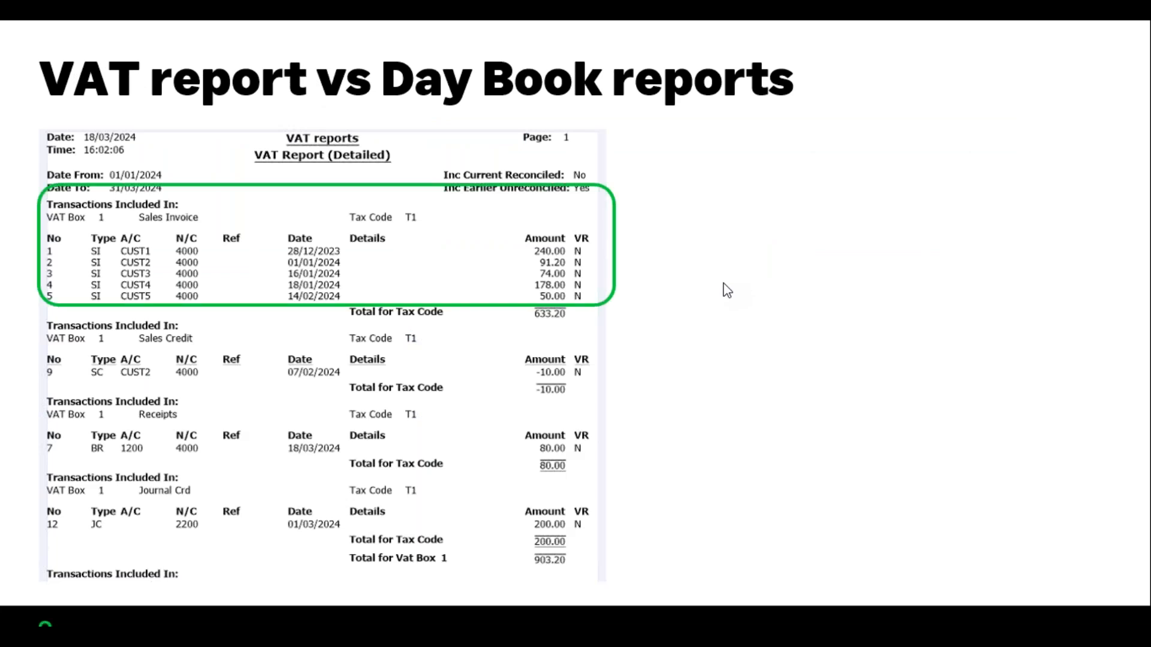
{"action": "key", "text": "Right"}
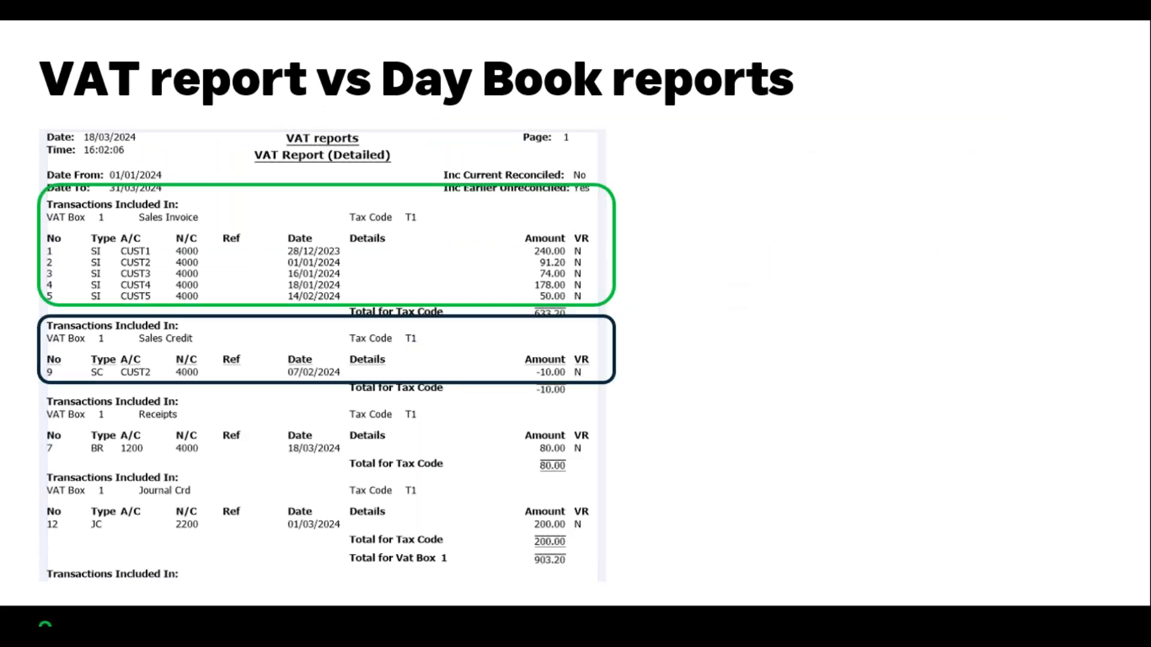
{"action": "key", "text": "Right"}
{"action": "key", "text": "Right"}
{"action": "key", "text": "Right"}
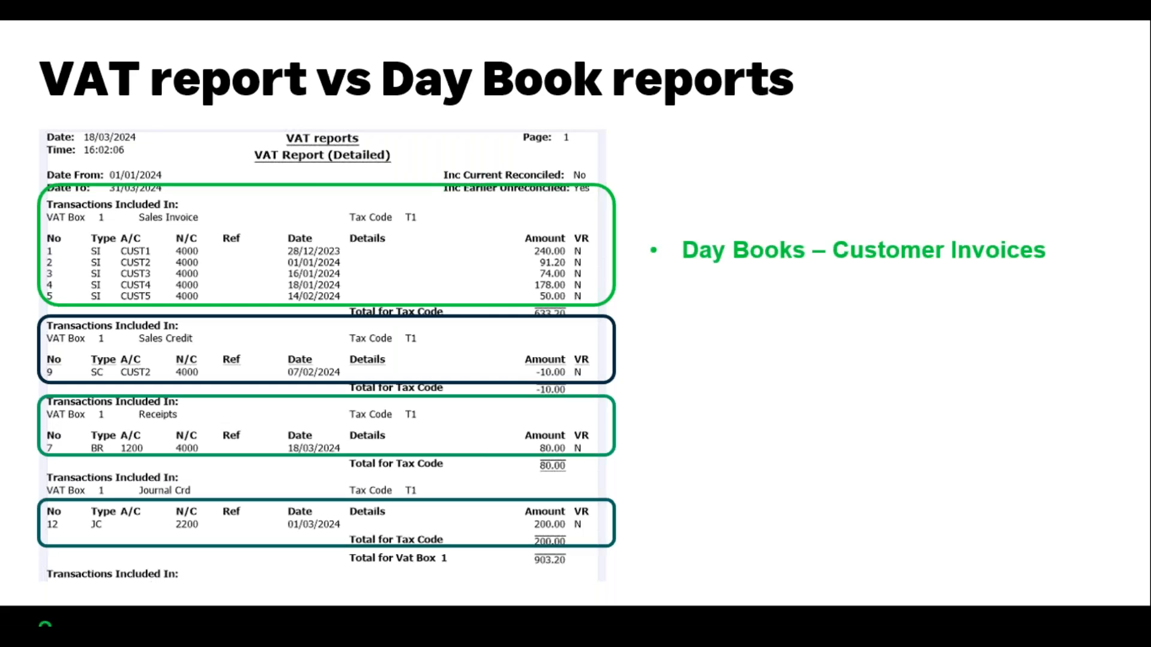